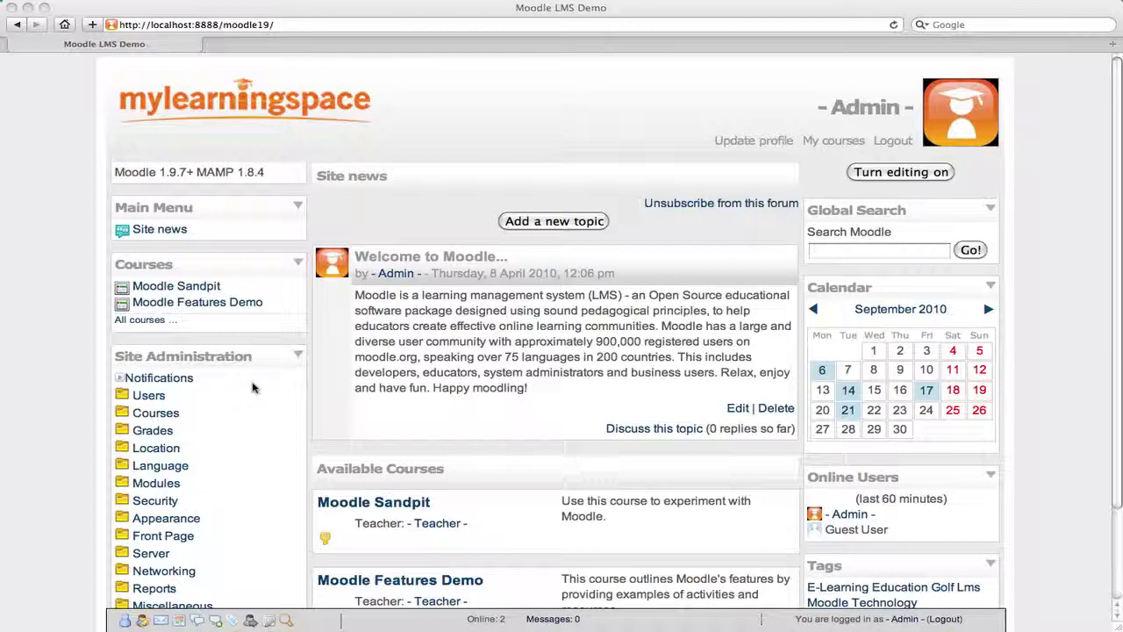
Open the site-wide course backup settings from Site Administration
scroll(252, 388, "down", 2)
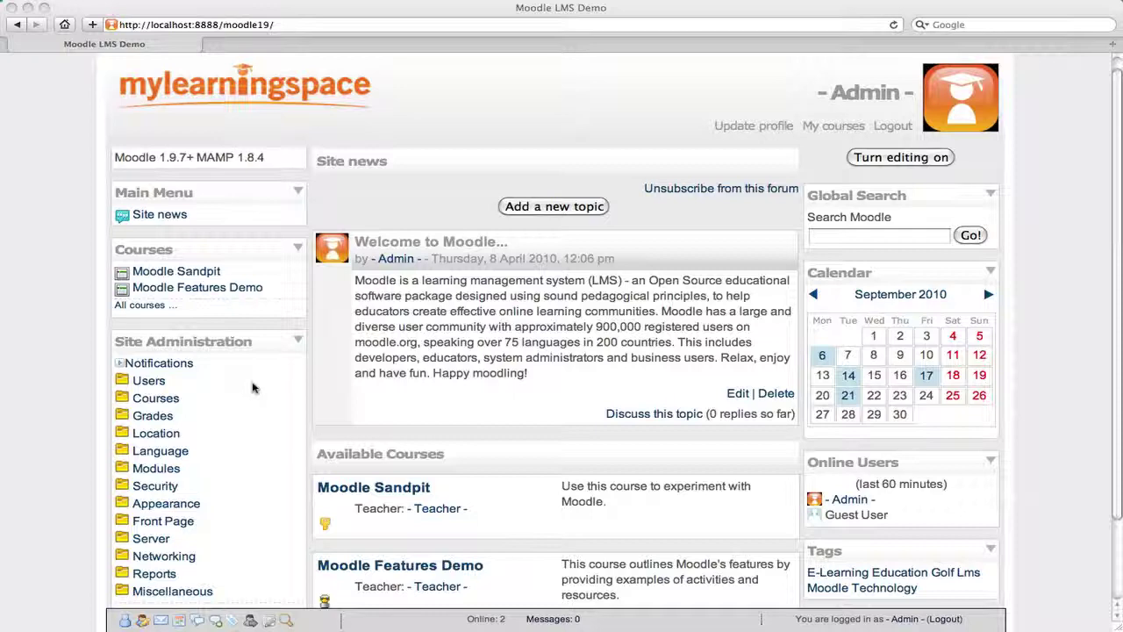
scroll(252, 387, "down", 2)
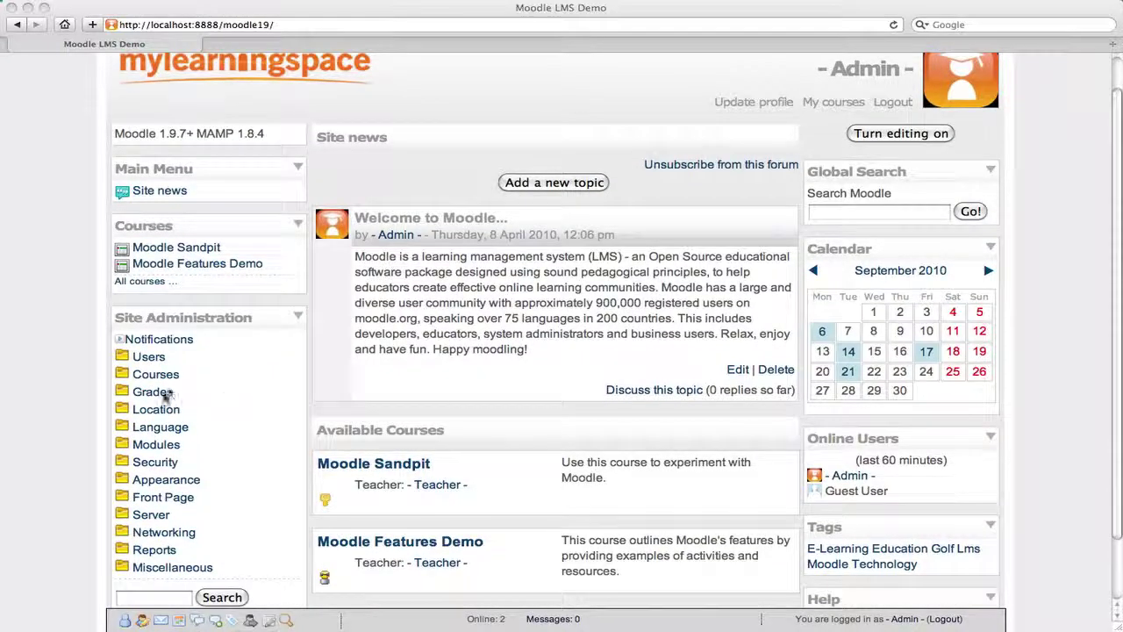
left_click(162, 376)
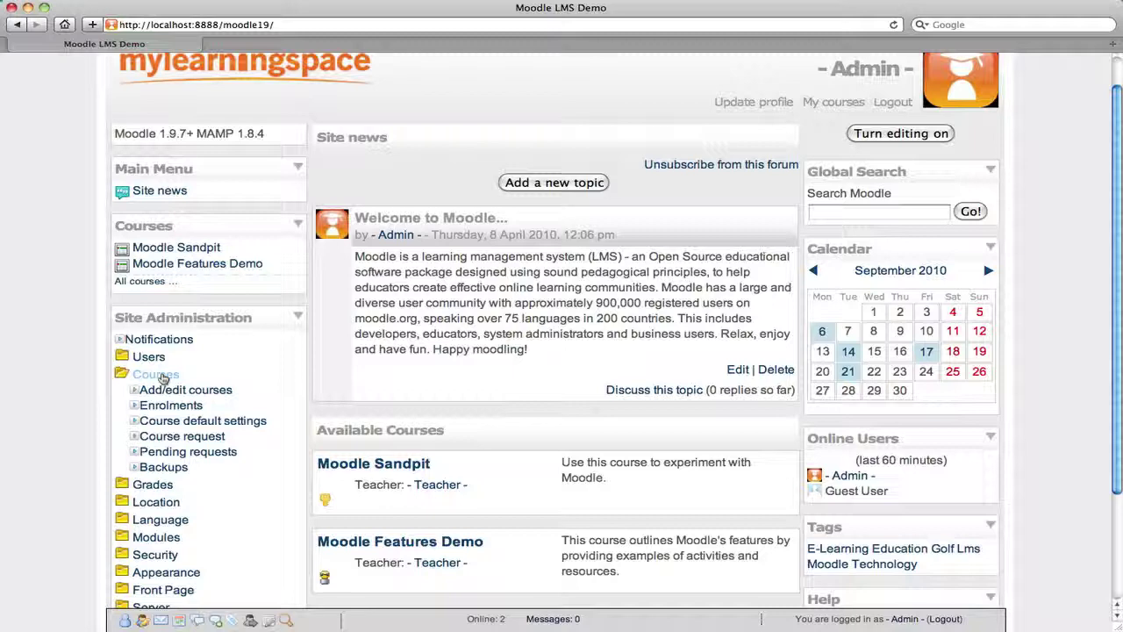
left_click(176, 469)
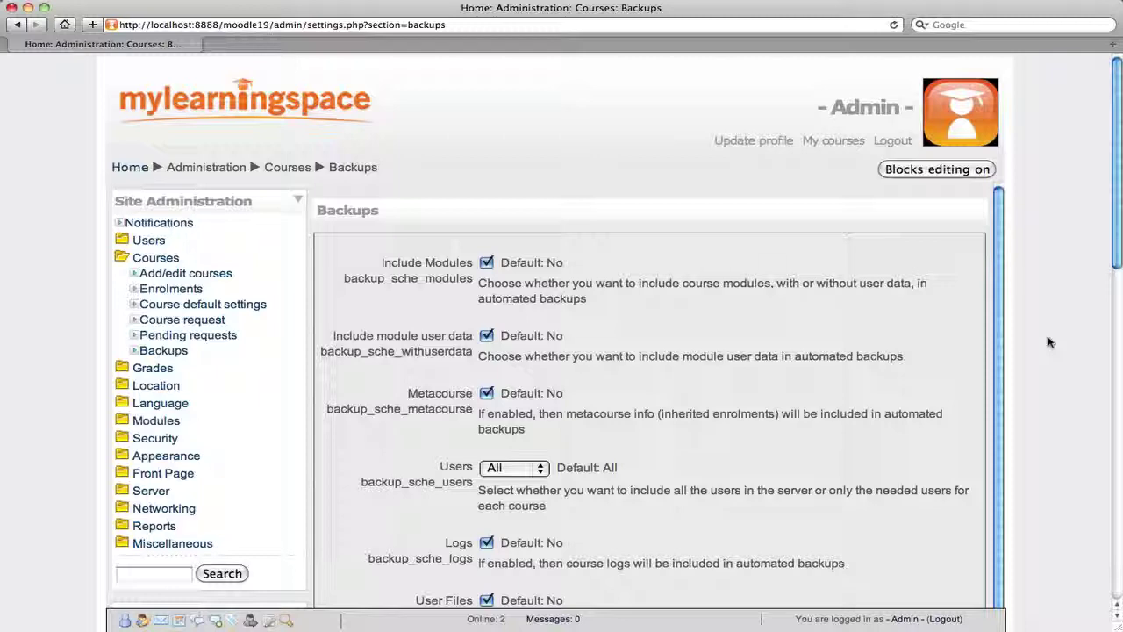
Activate automated course backups and save the changed backup settings
scroll(1049, 342, "down", 3)
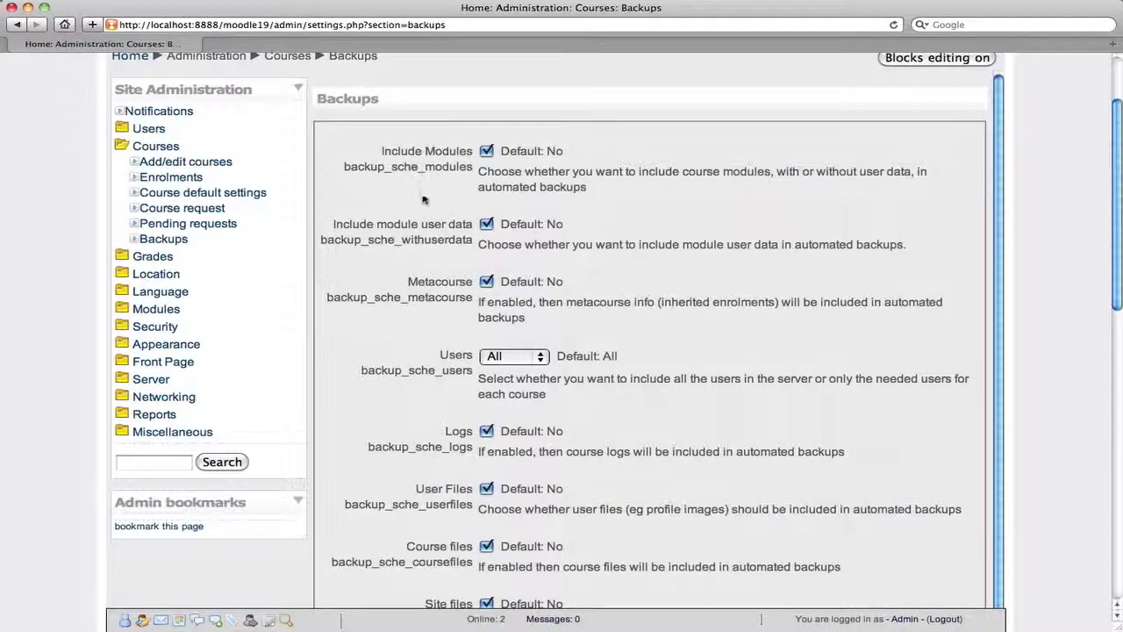
scroll(699, 306, "down", 8)
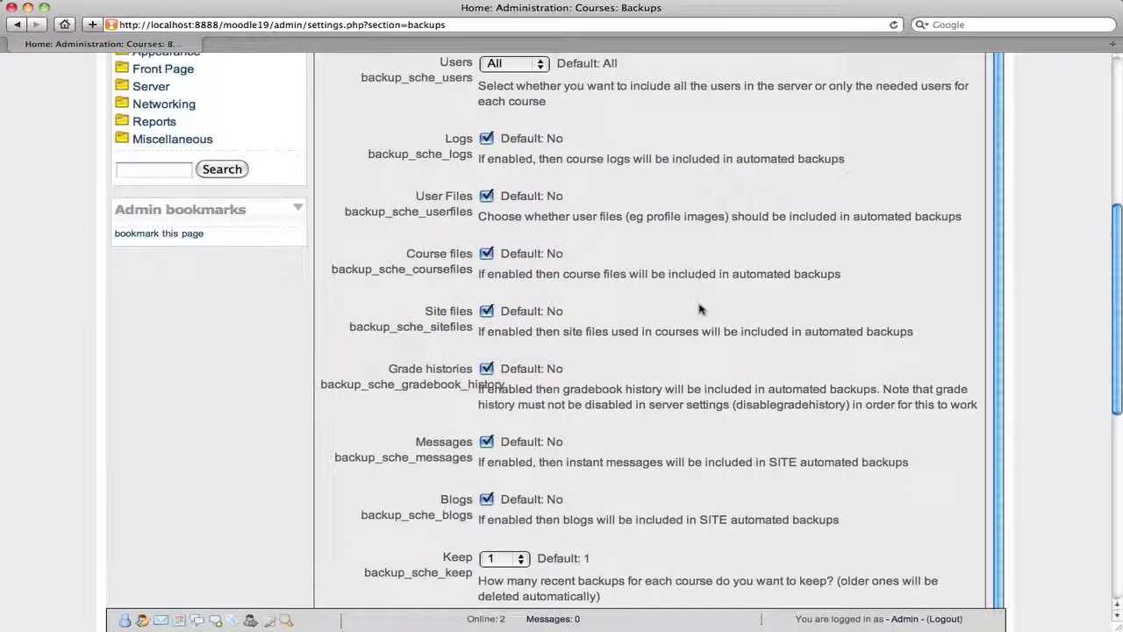
scroll(699, 306, "down", 5)
scroll(699, 306, "down", 4)
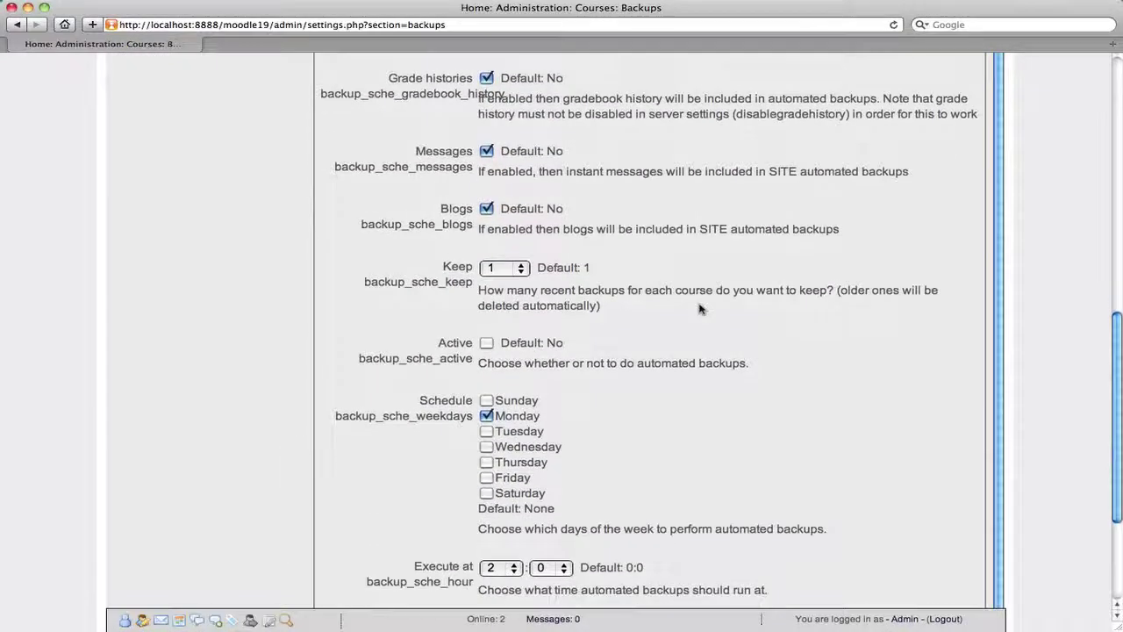
left_click(486, 344)
scroll(638, 442, "down", 2)
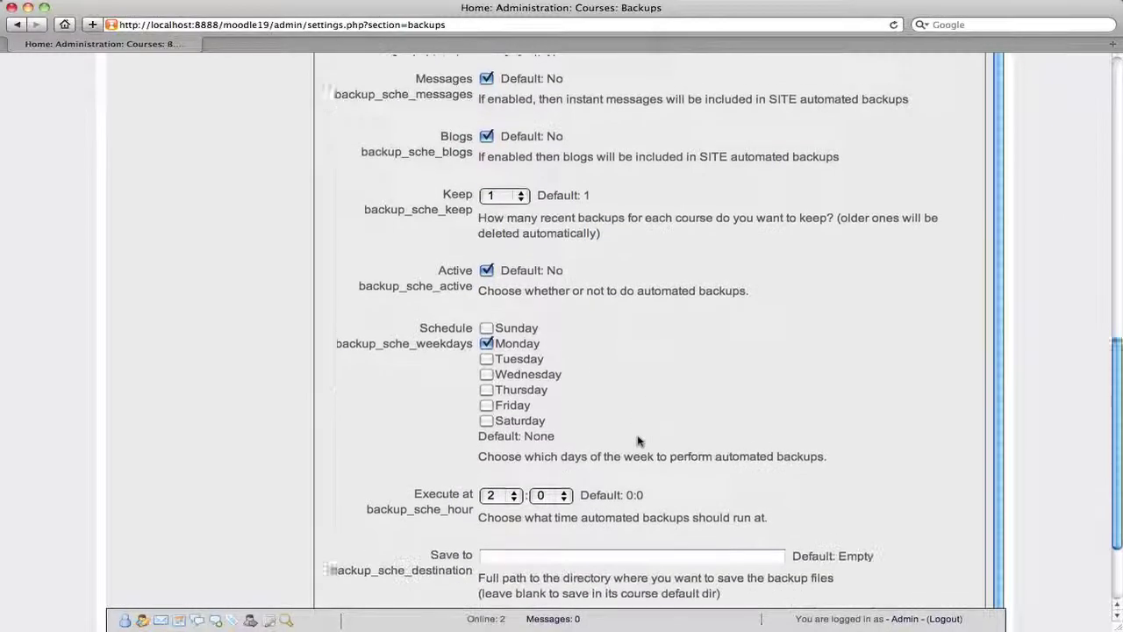
scroll(637, 441, "down", 2)
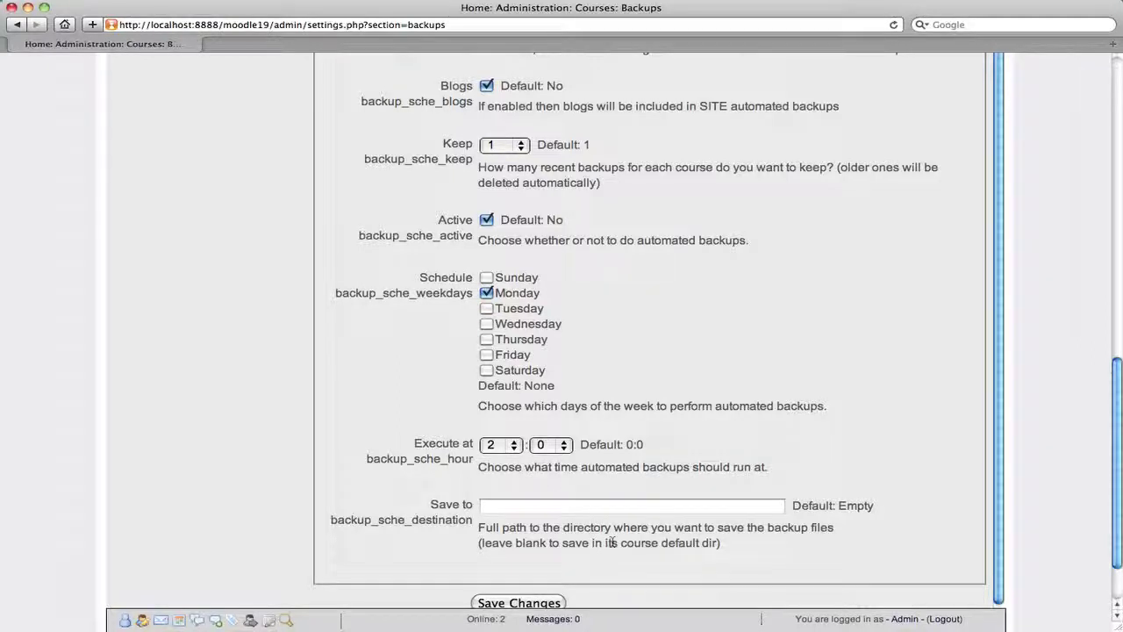
scroll(611, 542, "down", 2)
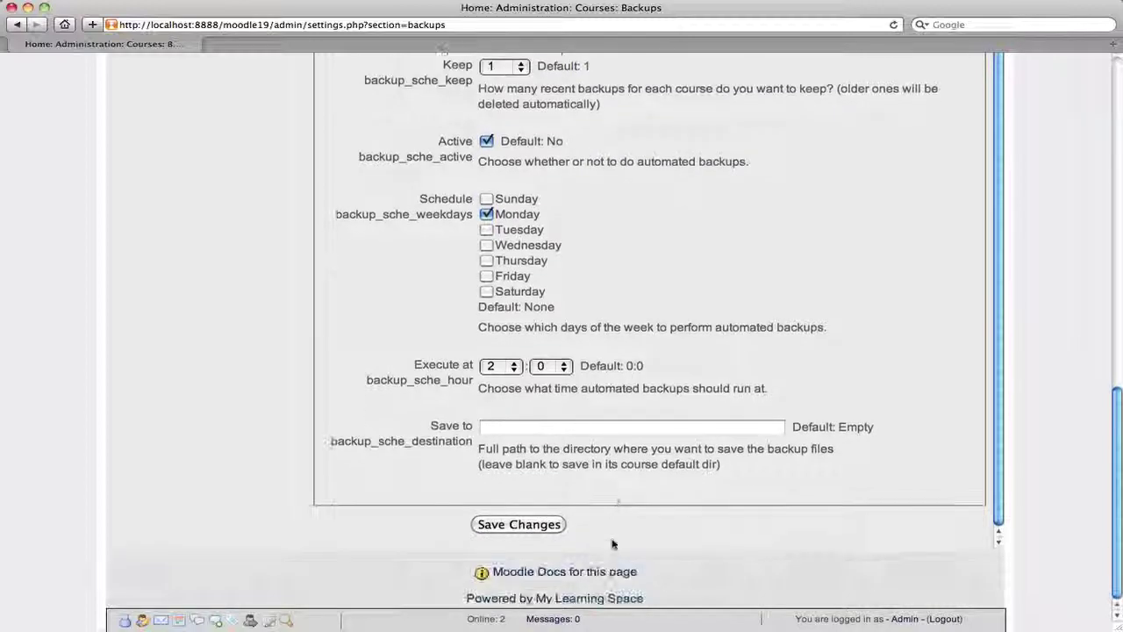
left_click(525, 526)
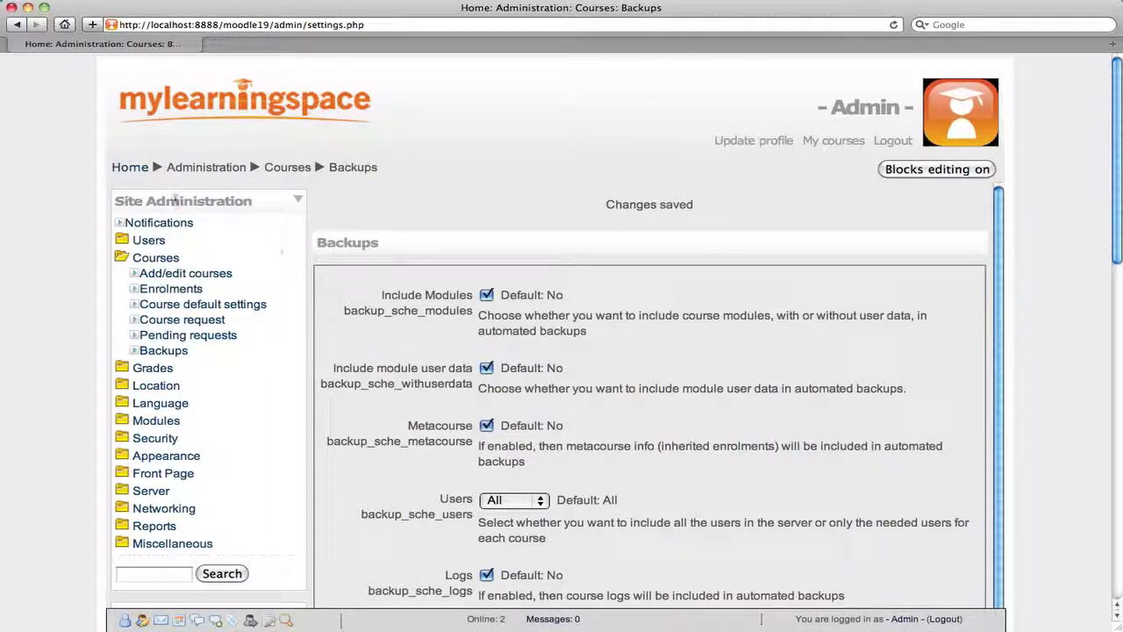
Return to the site home page and open the backupdata folder in the Moodle Features Demo course's files
left_click(132, 167)
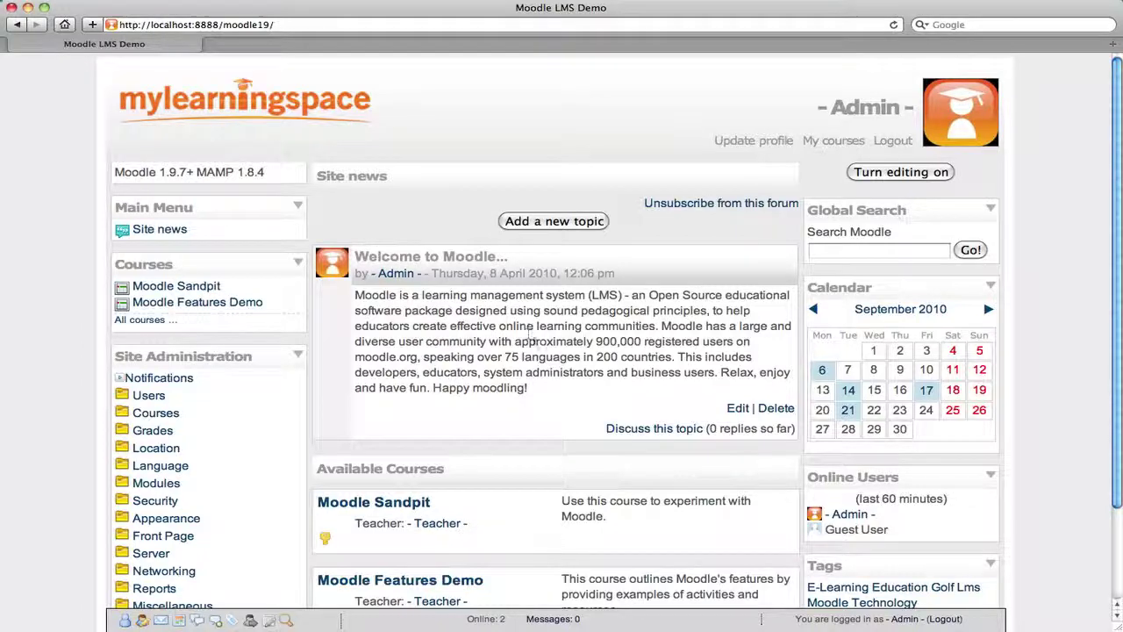
scroll(518, 357, "down", 2)
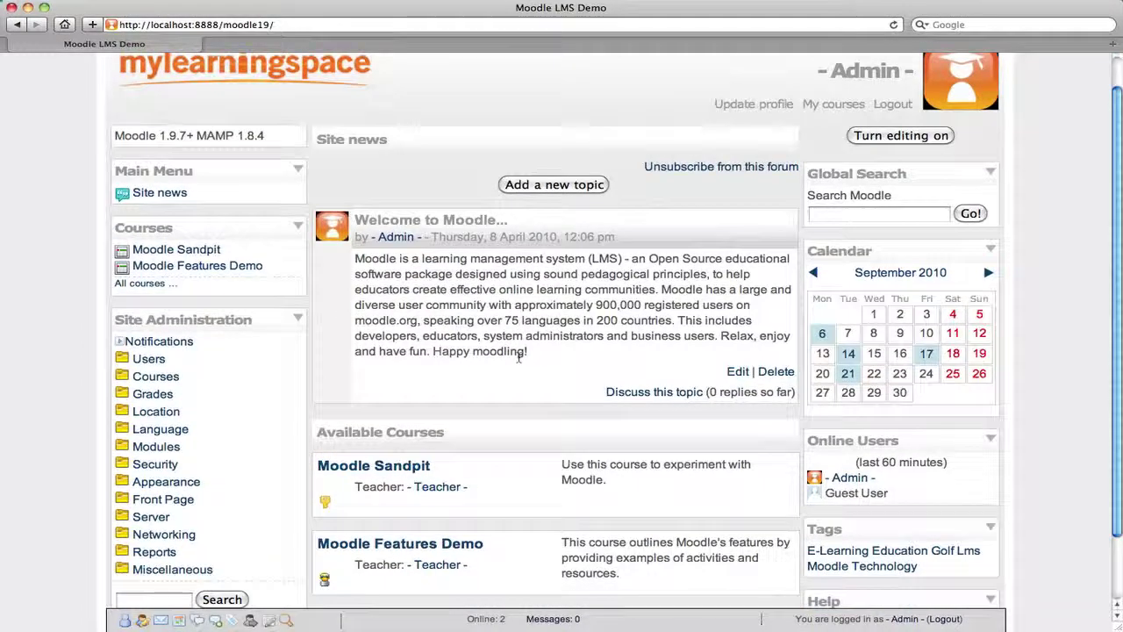
scroll(519, 357, "down", 4)
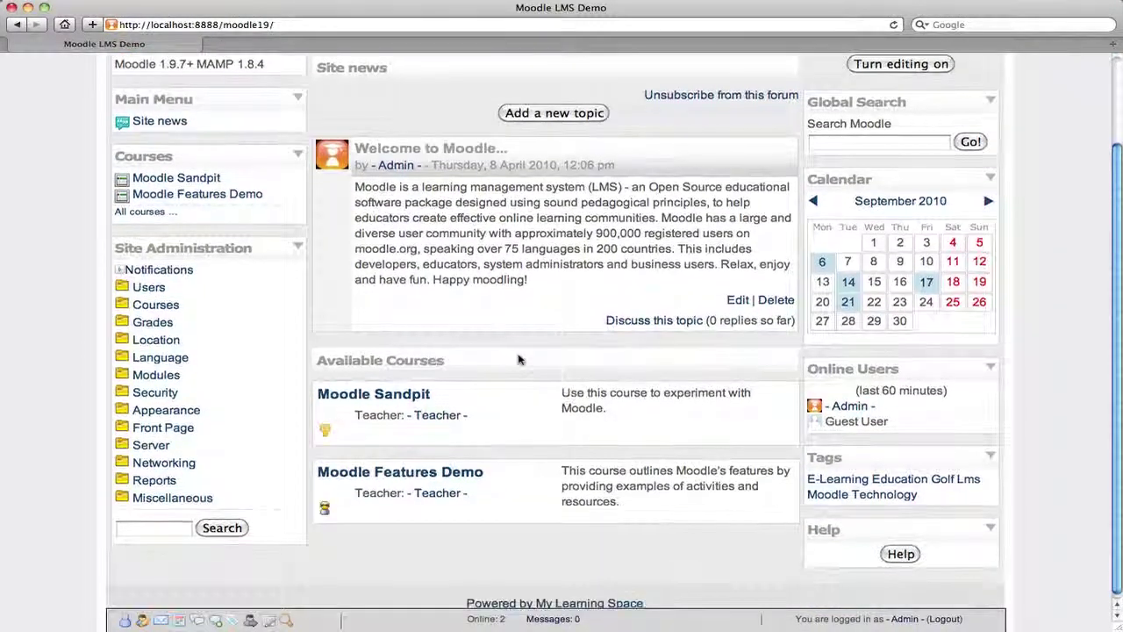
scroll(519, 358, "down", 1)
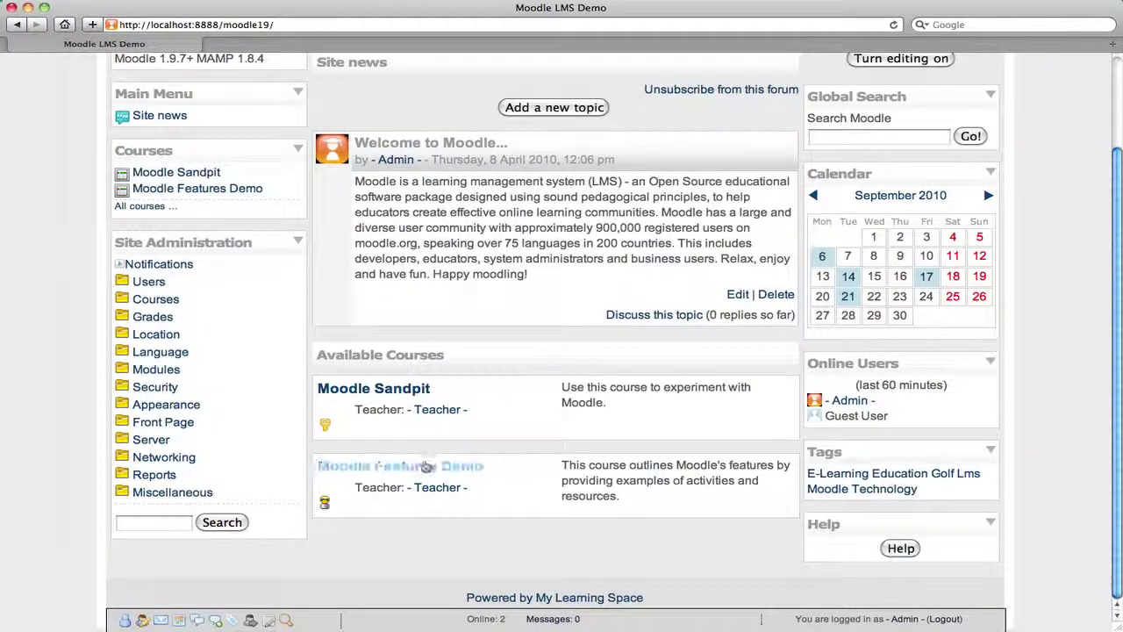
left_click(424, 468)
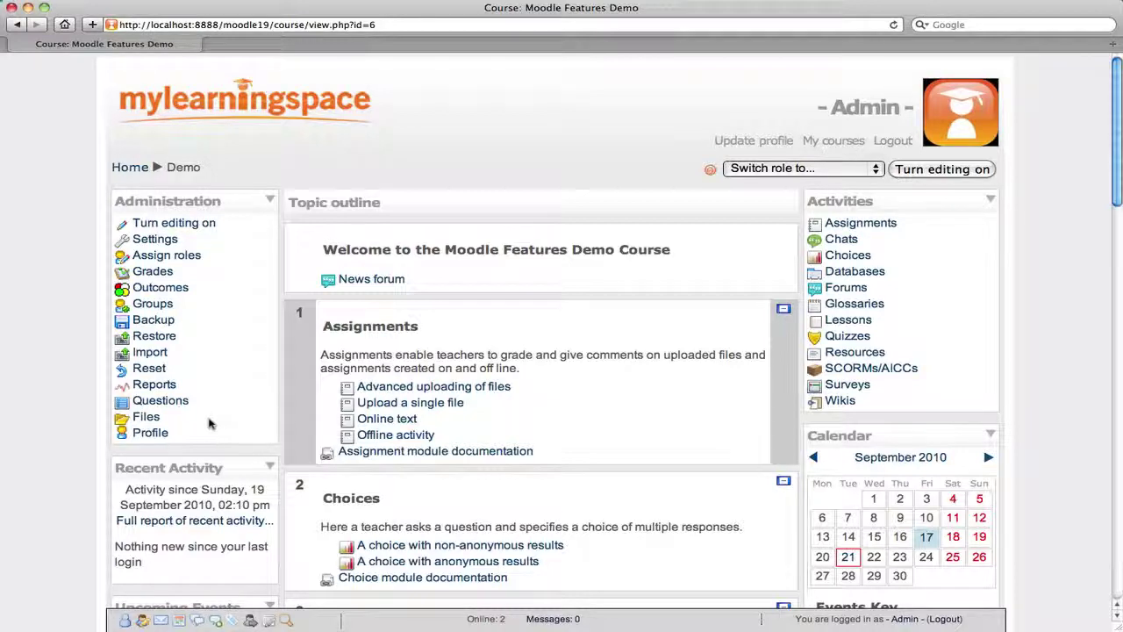
left_click(147, 419)
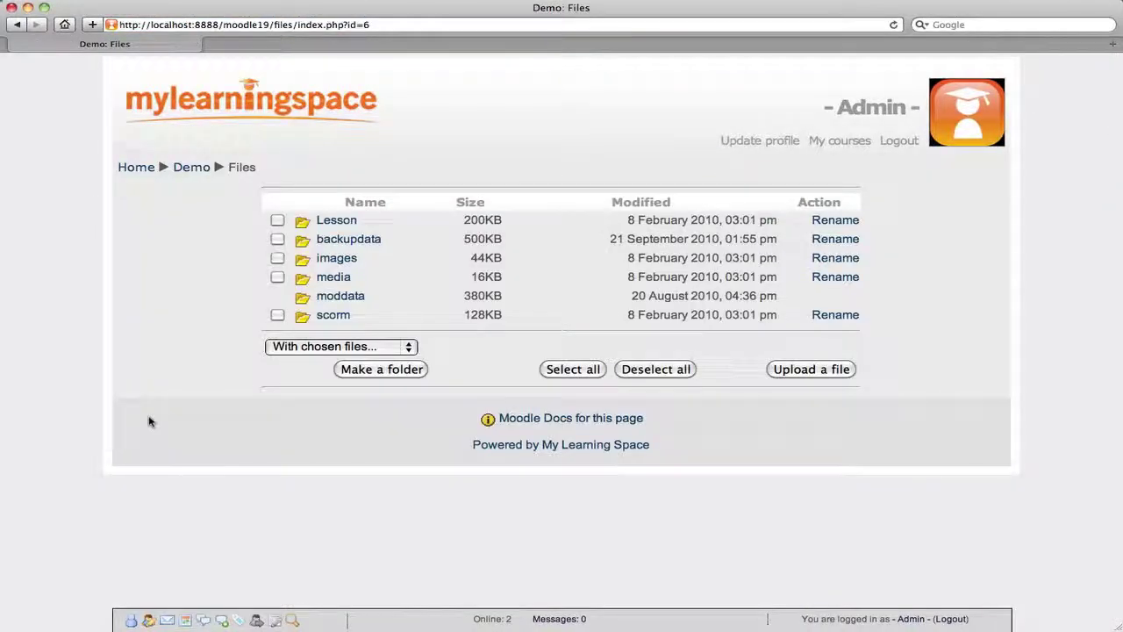
left_click(368, 242)
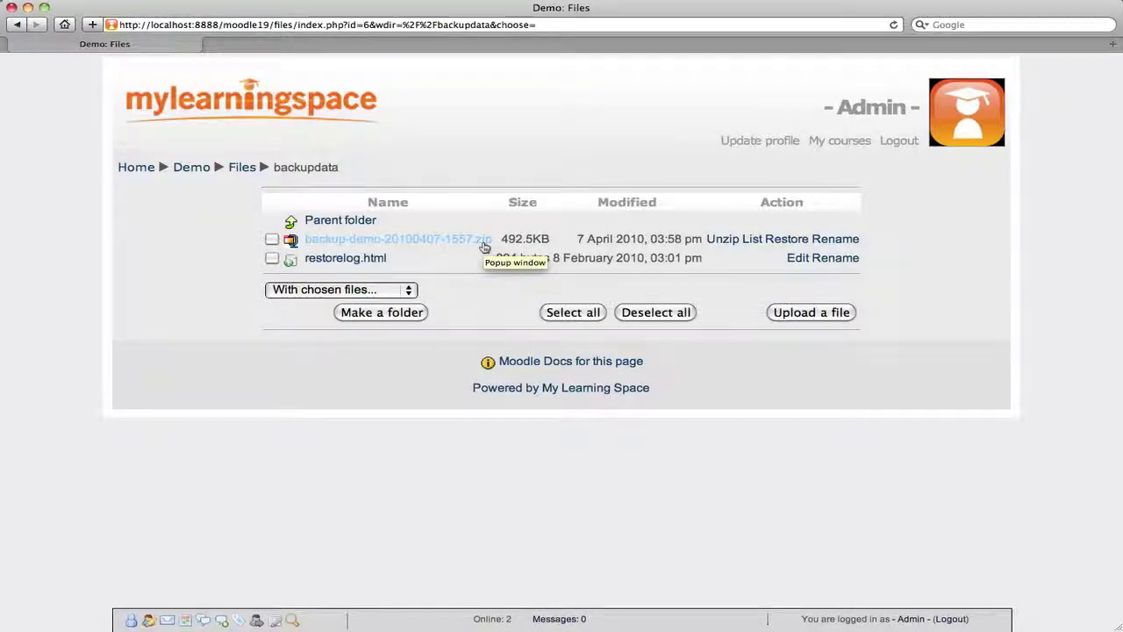
Start restoring backup-demo-20100407-1557.zip, agree to continue, and proceed past the backup details to the restore options
left_click(272, 239)
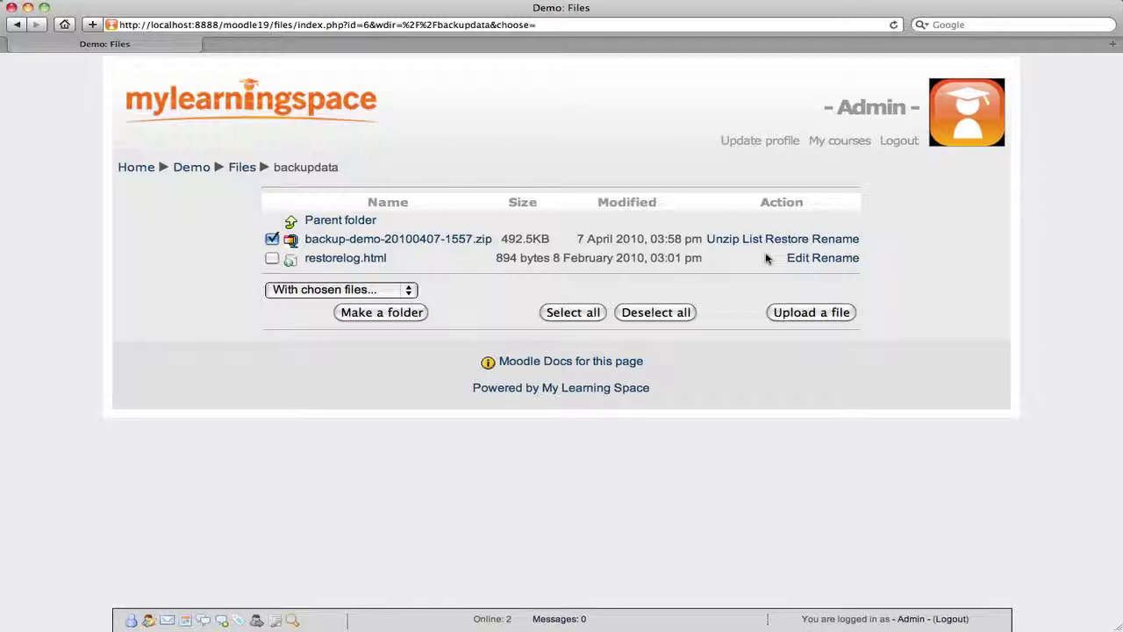
left_click(789, 240)
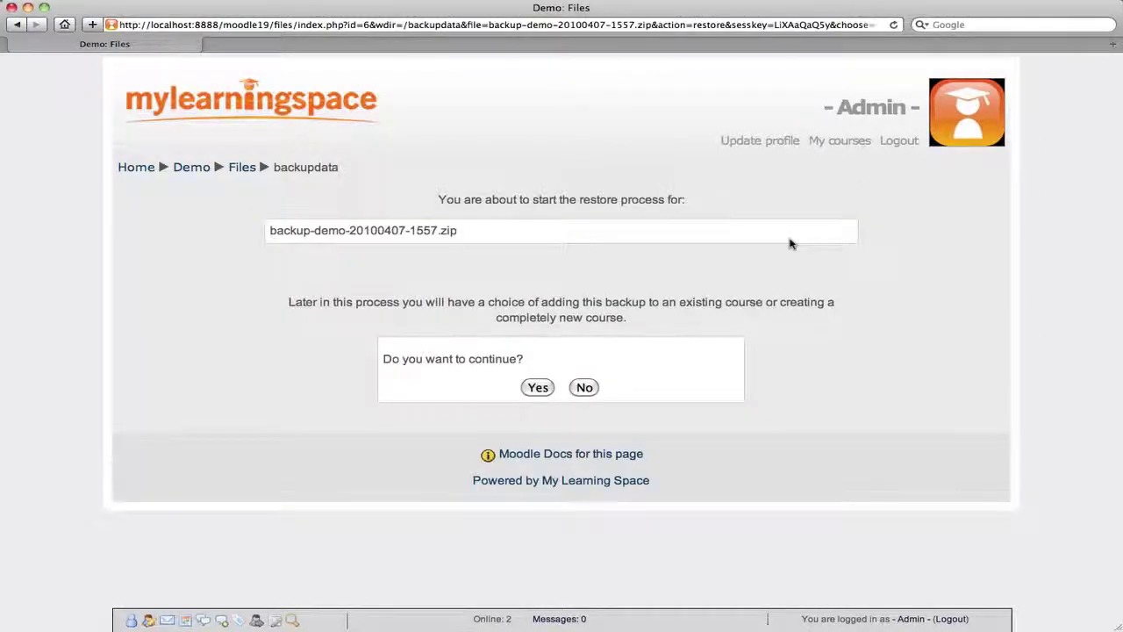
left_click(537, 387)
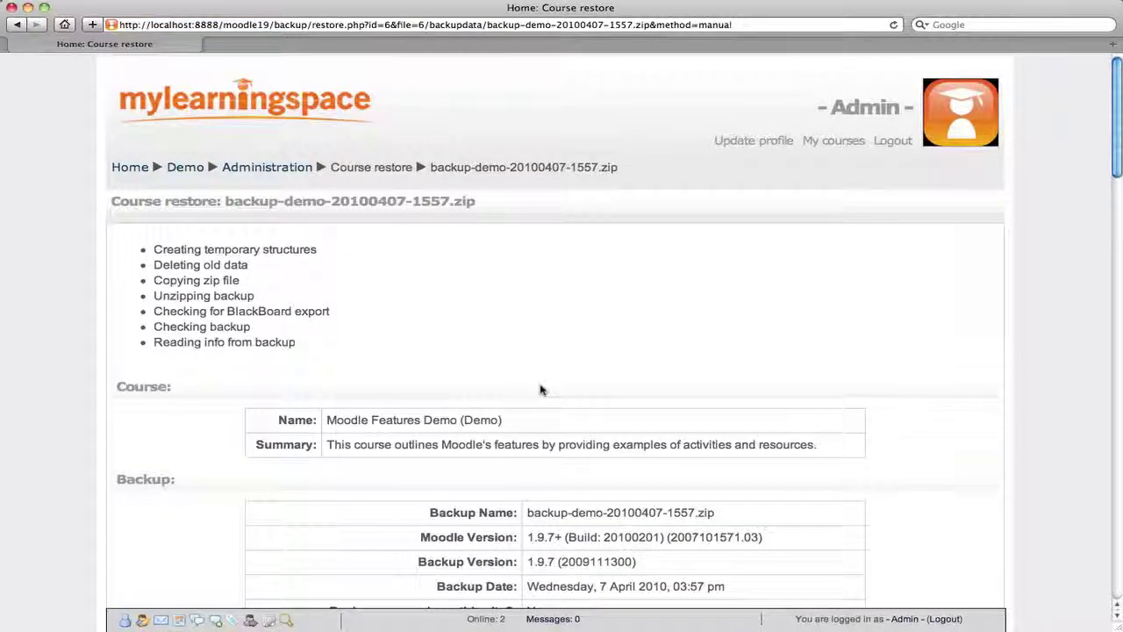
scroll(540, 389, "down", 20)
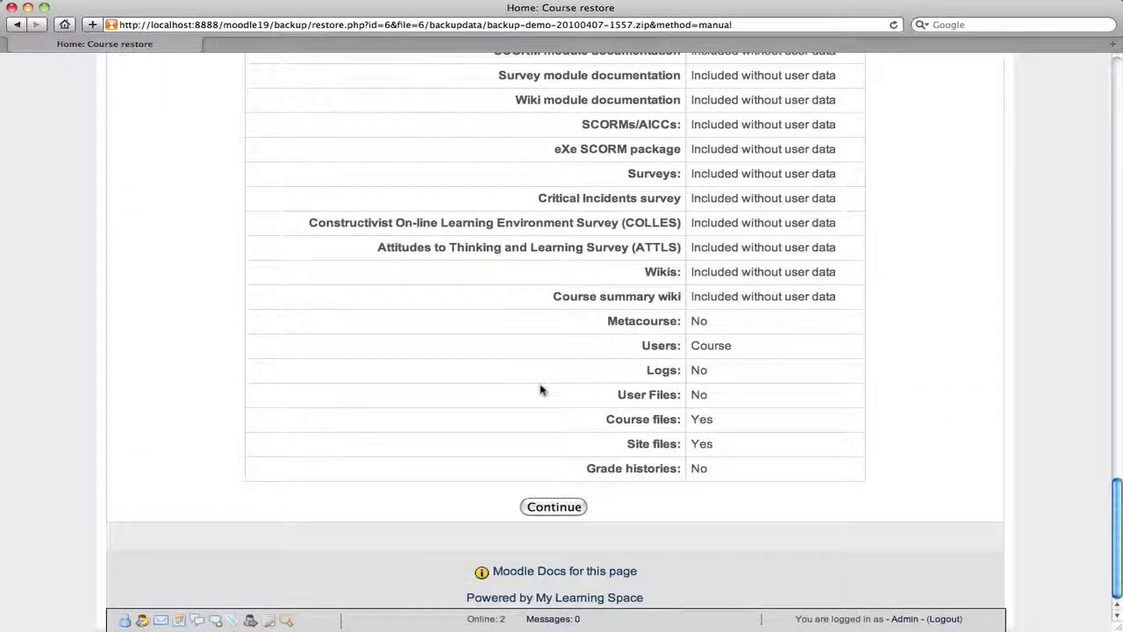
left_click(554, 509)
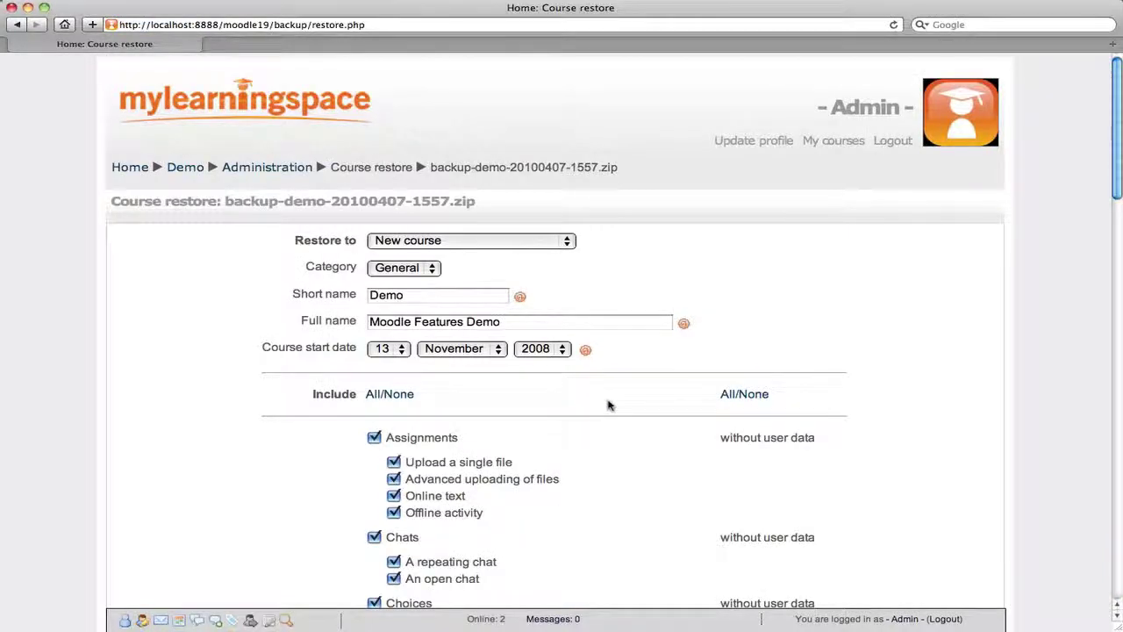
Restore to a new course with the short name "Demo Copy" and the full name "Moodle Features Demo Copy"
left_click(528, 242)
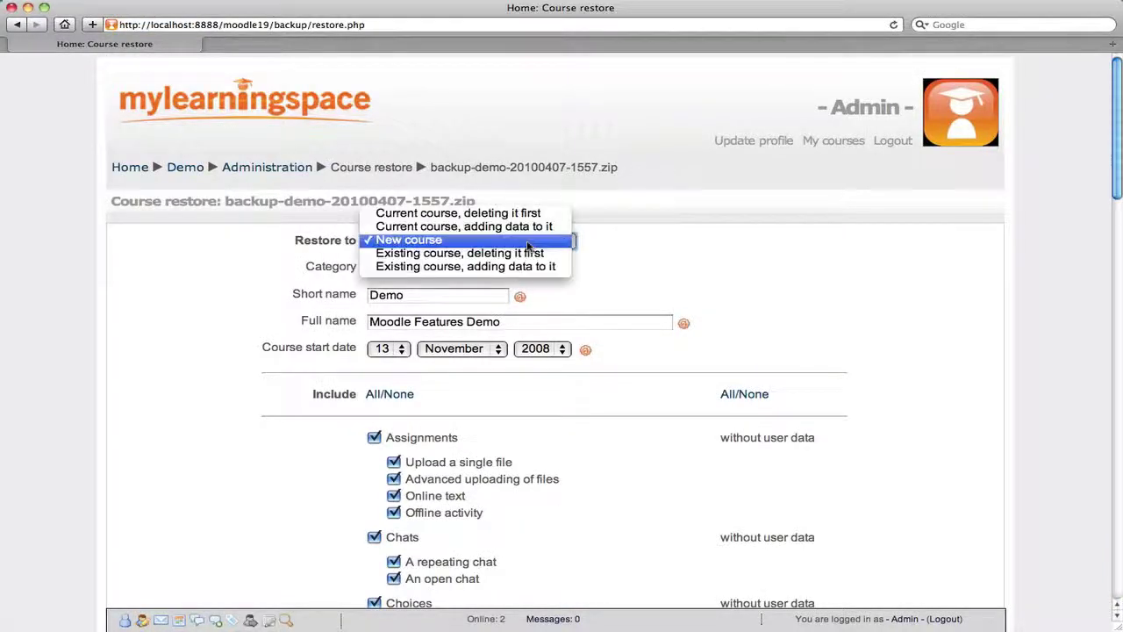
left_click(471, 242)
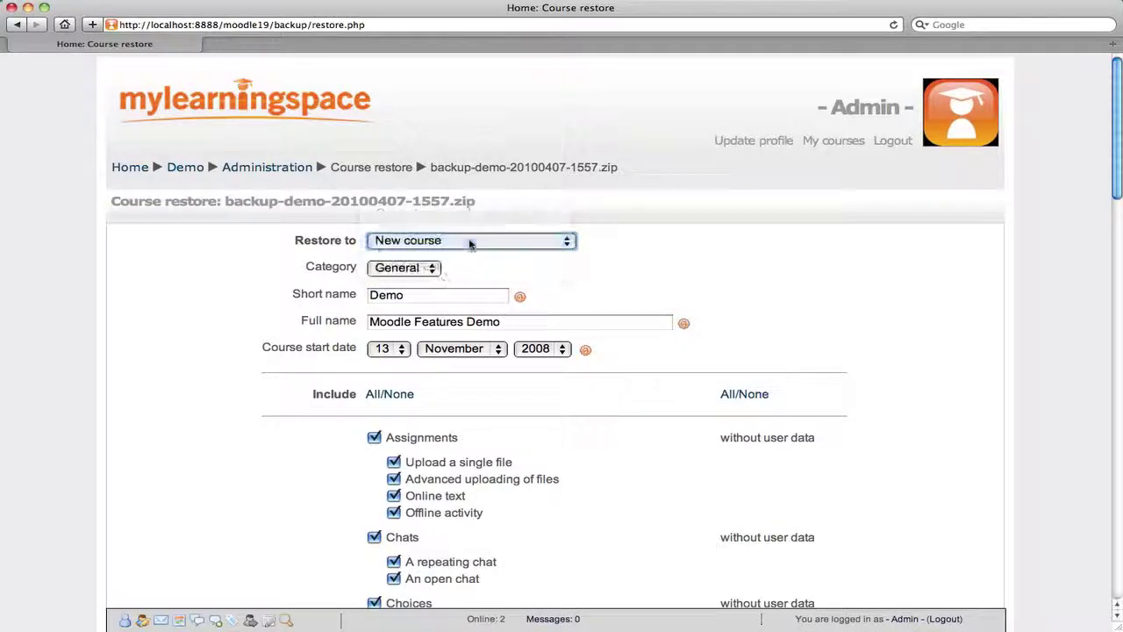
left_click(416, 300)
type("Copy")
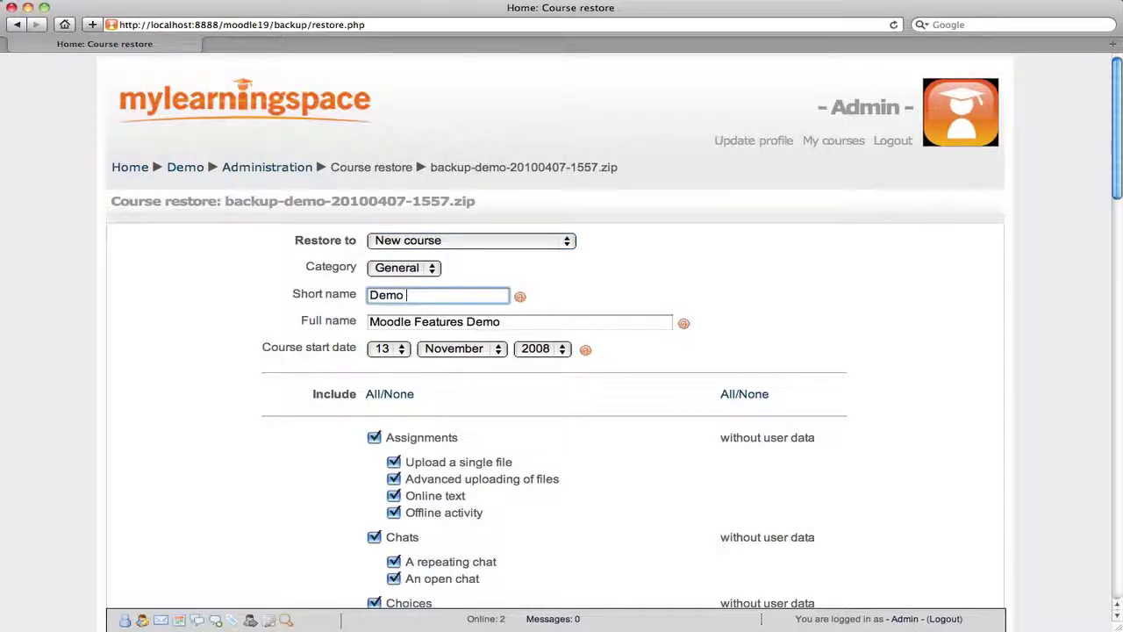
left_click(515, 323)
type("Copy")
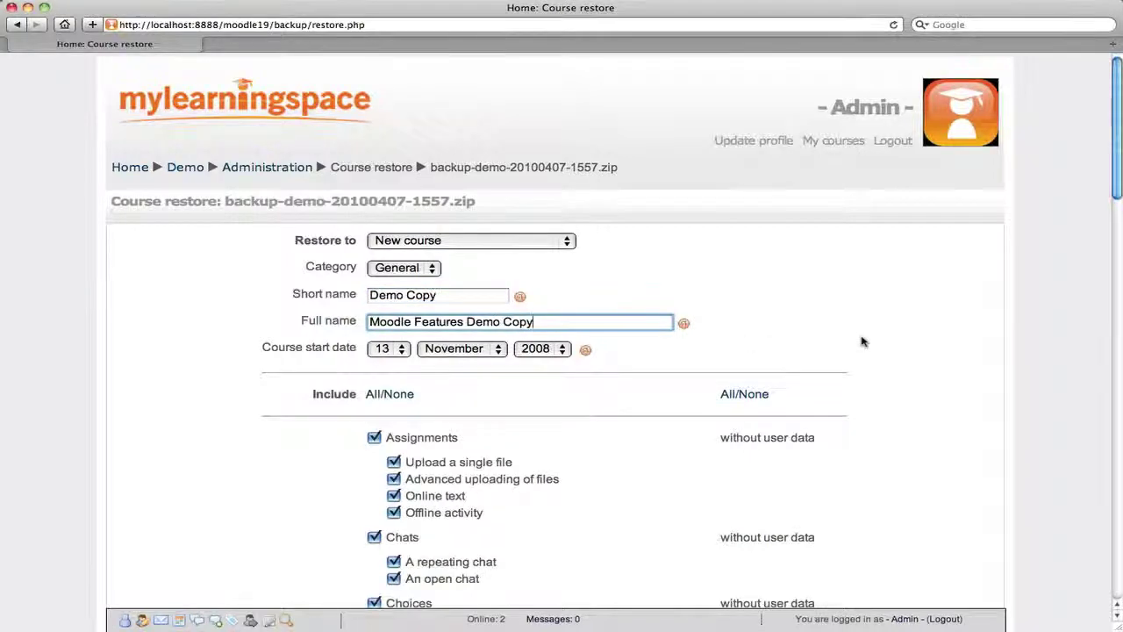
Set the restore's Users option to None, keep all activities included, and continue
scroll(861, 342, "down", 10)
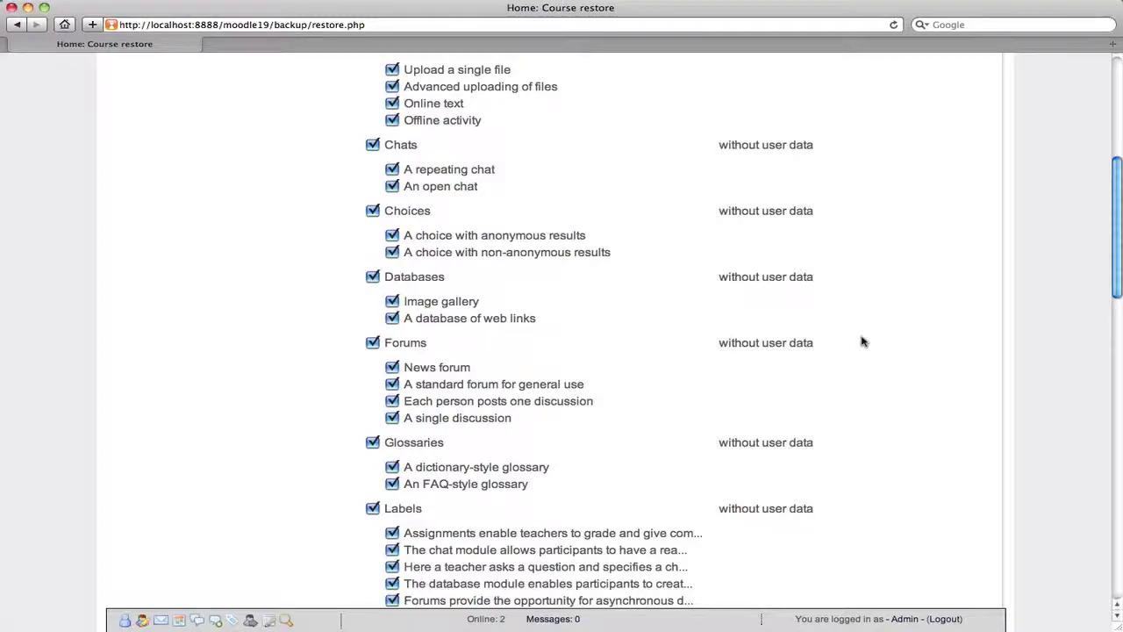
scroll(862, 341, "up", 2)
scroll(861, 341, "down", 6)
scroll(862, 342, "down", 15)
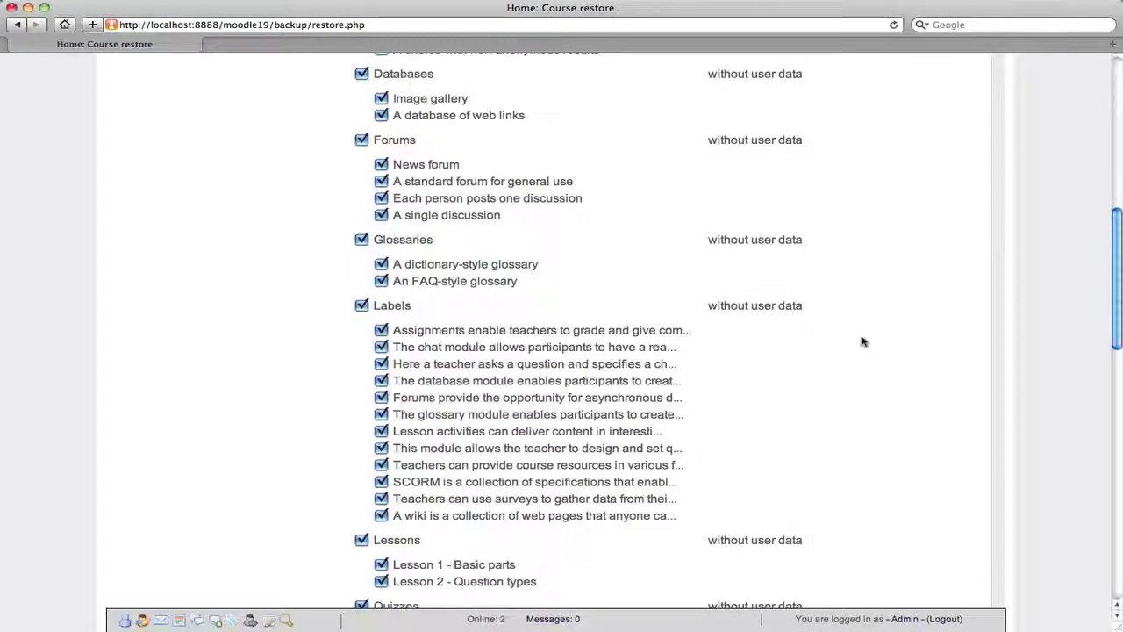
scroll(861, 342, "down", 7)
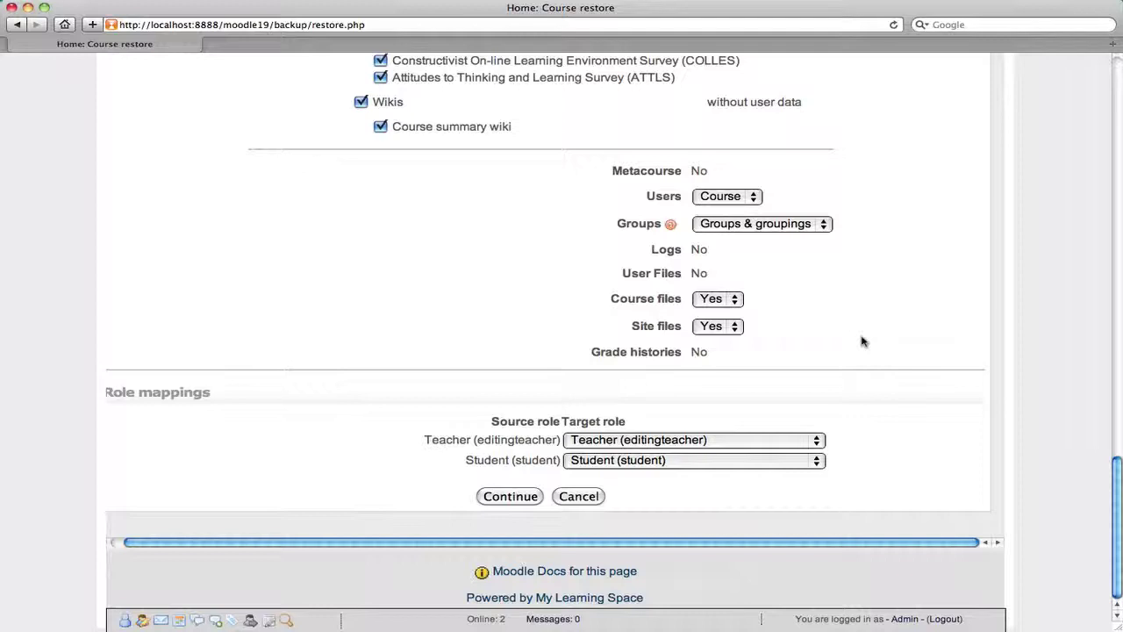
left_click(750, 197)
left_click(734, 210)
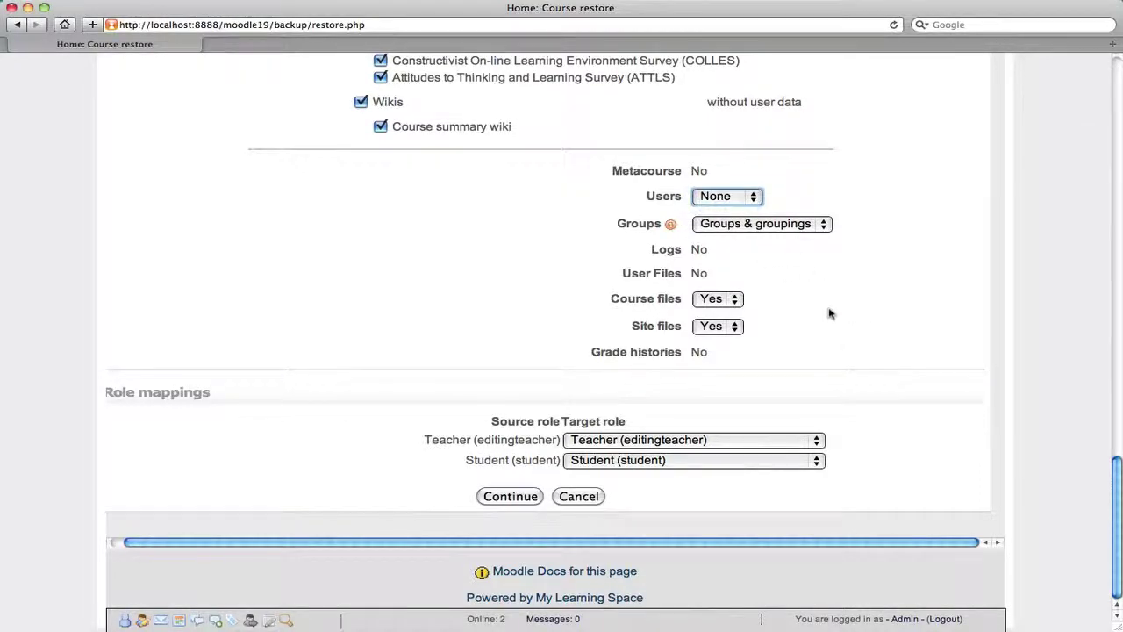
left_click(522, 498)
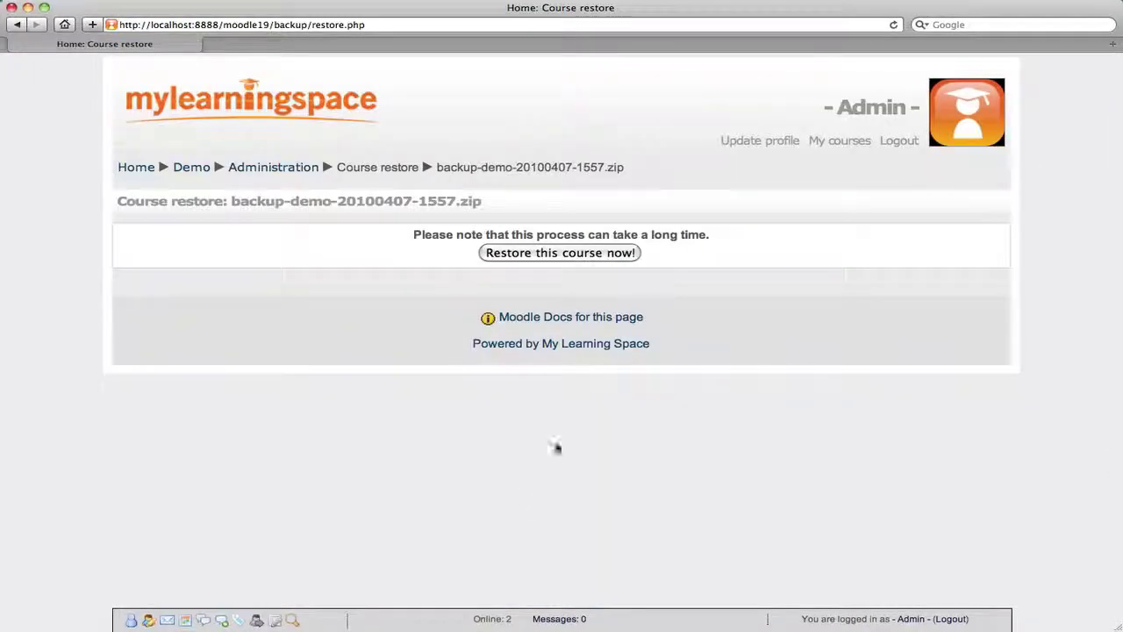
Run the course restore and continue to the newly created course
left_click(574, 259)
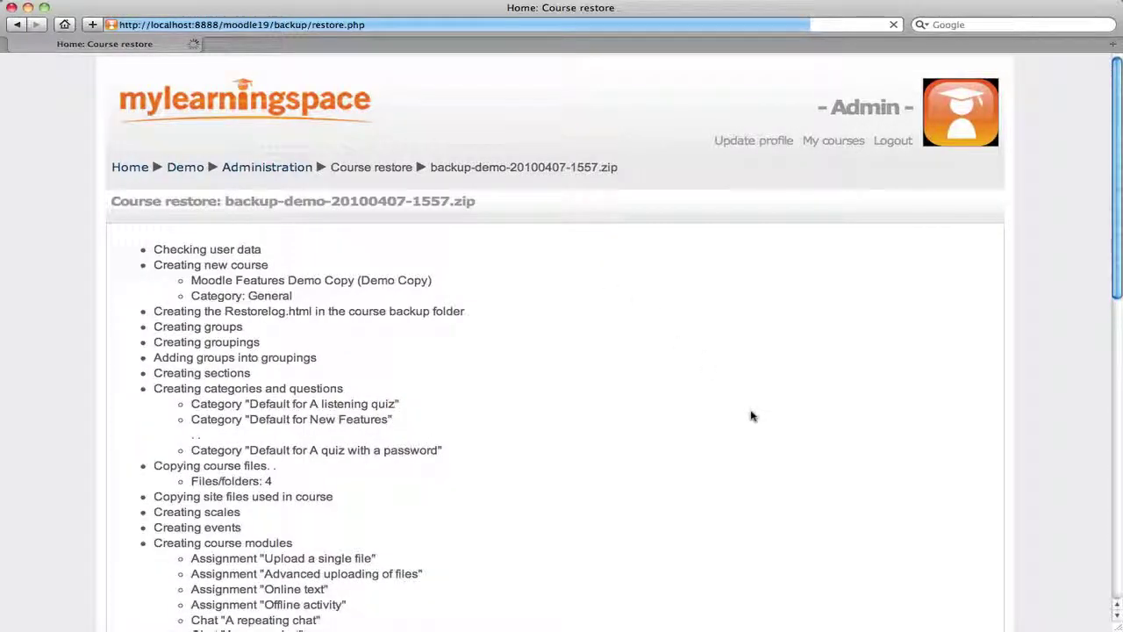
scroll(752, 416, "down", 5)
scroll(752, 415, "down", 15)
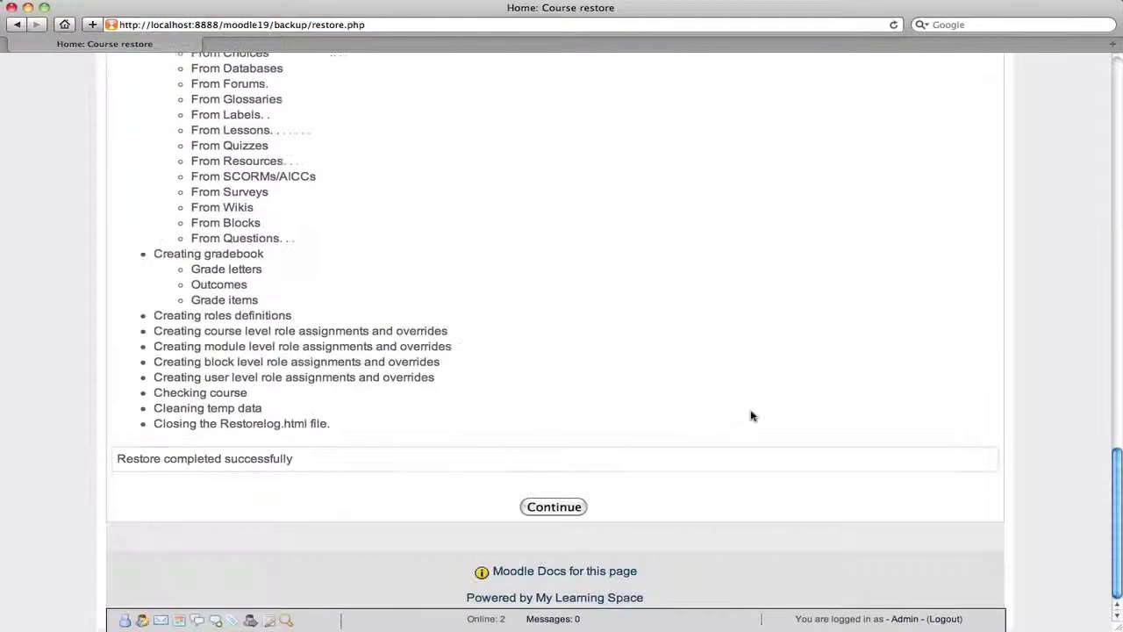
left_click(554, 508)
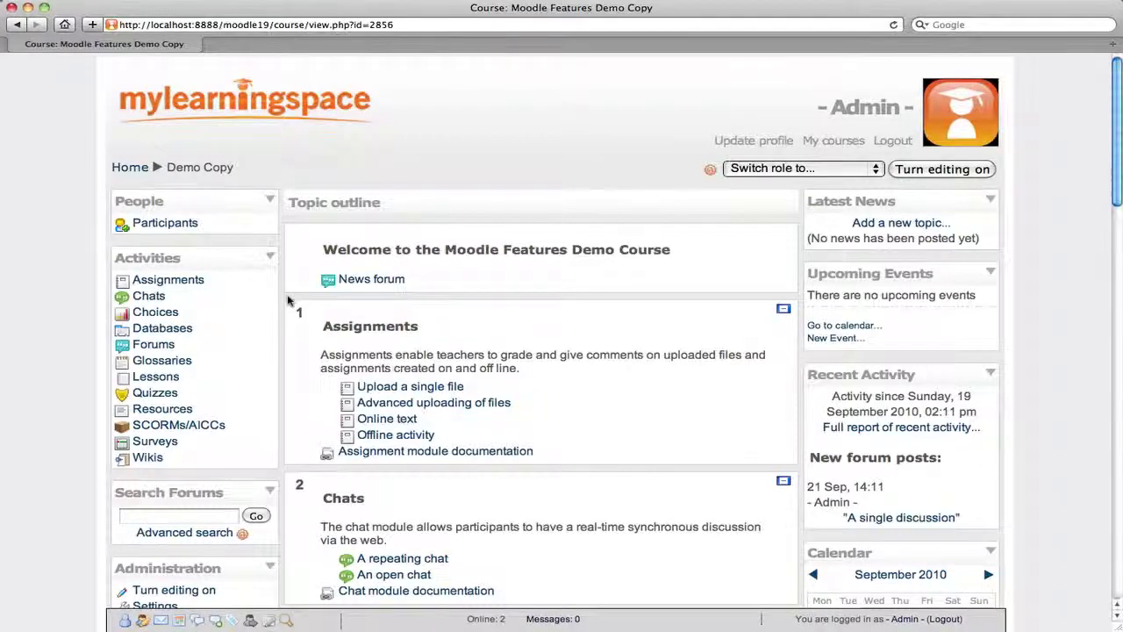
Start a backup of the Demo Copy course, keeping all activities, user data and roles included, and continue to the backup details
scroll(287, 301, "down", 3)
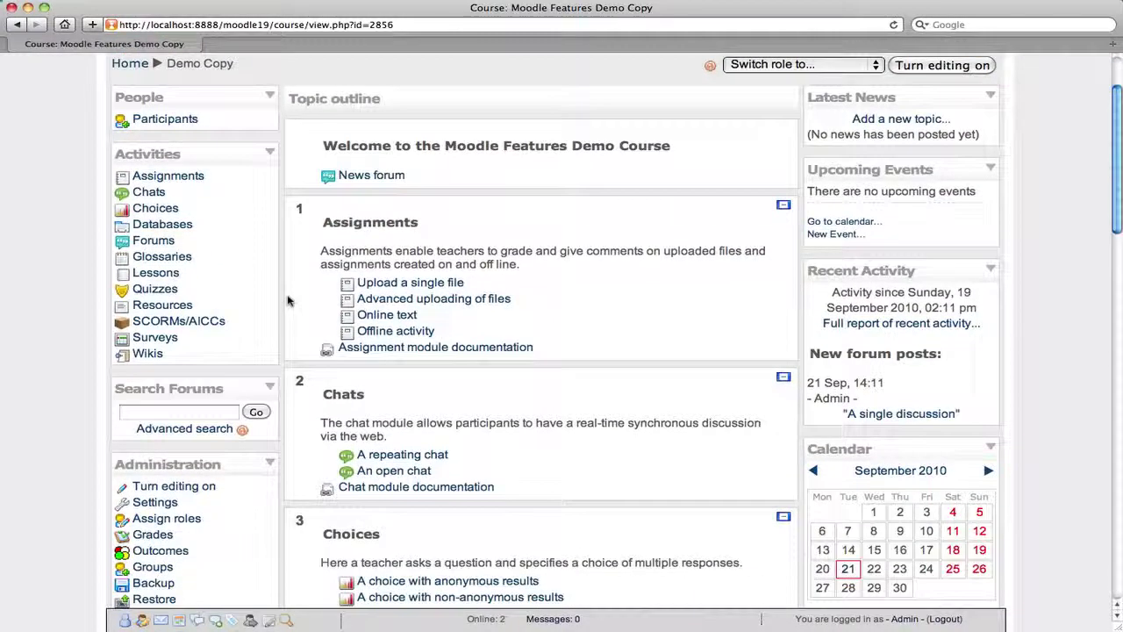
scroll(288, 301, "down", 5)
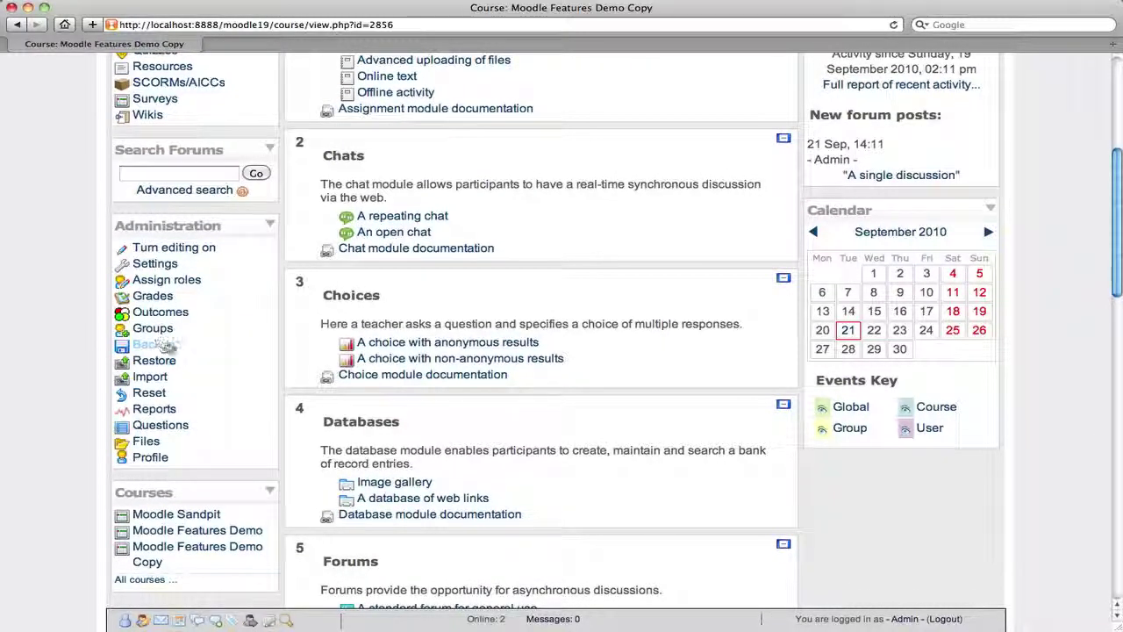
left_click(166, 347)
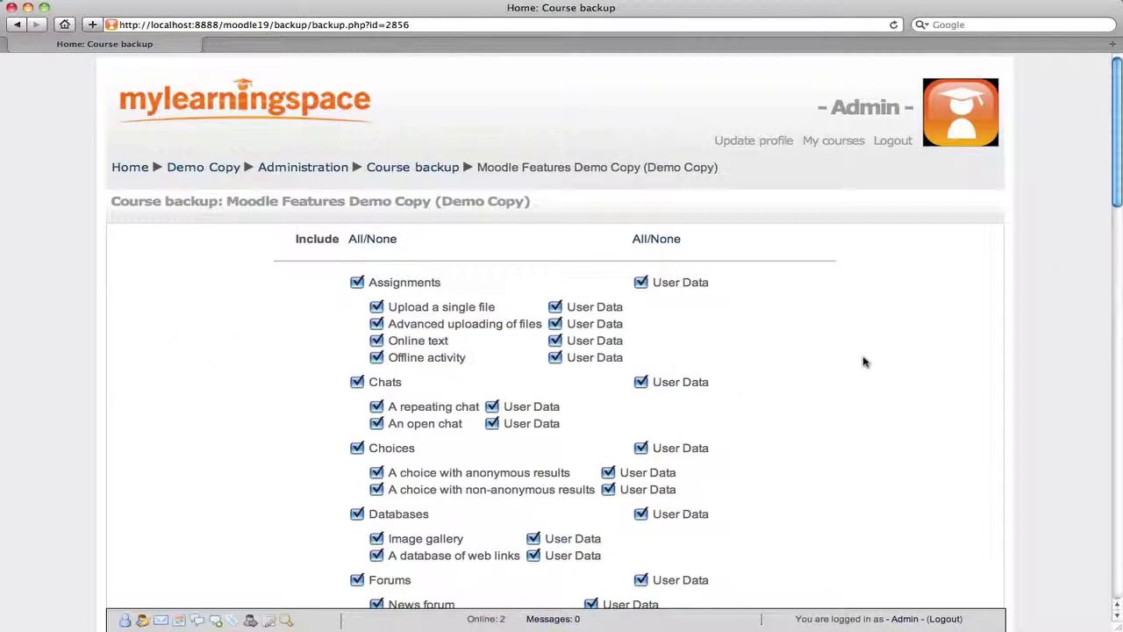
scroll(863, 361, "down", 3)
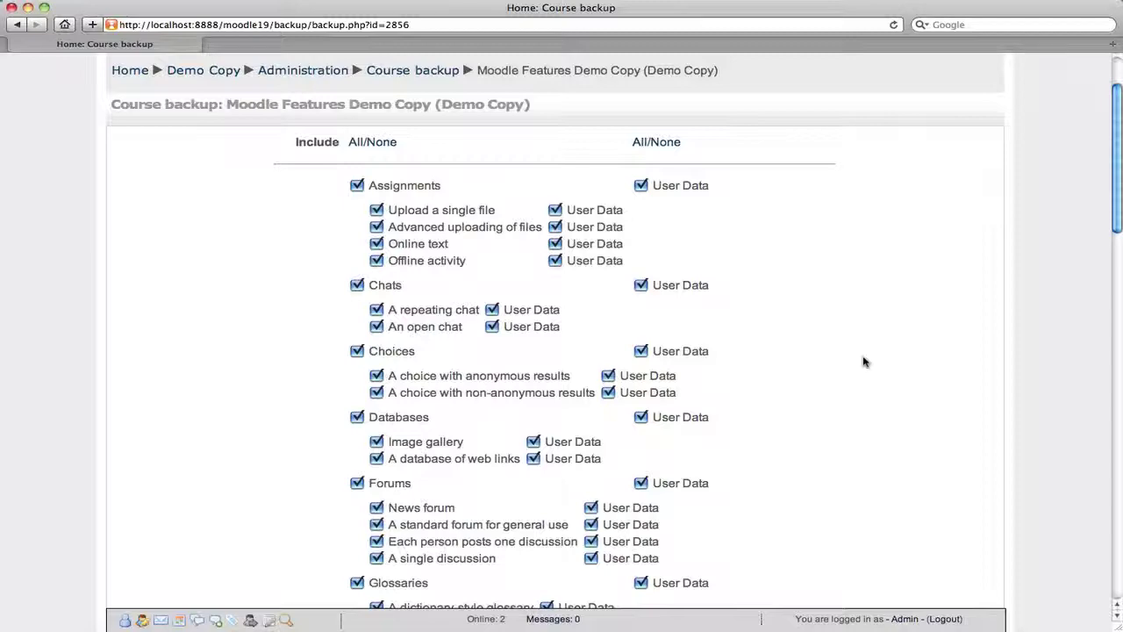
scroll(863, 361, "down", 15)
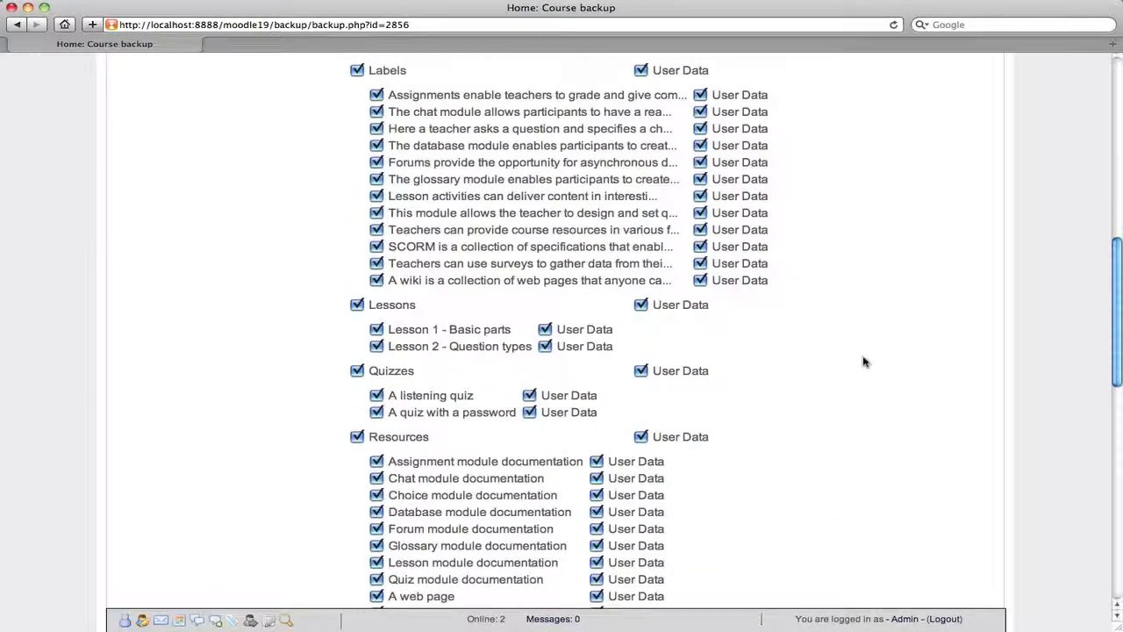
scroll(863, 361, "down", 20)
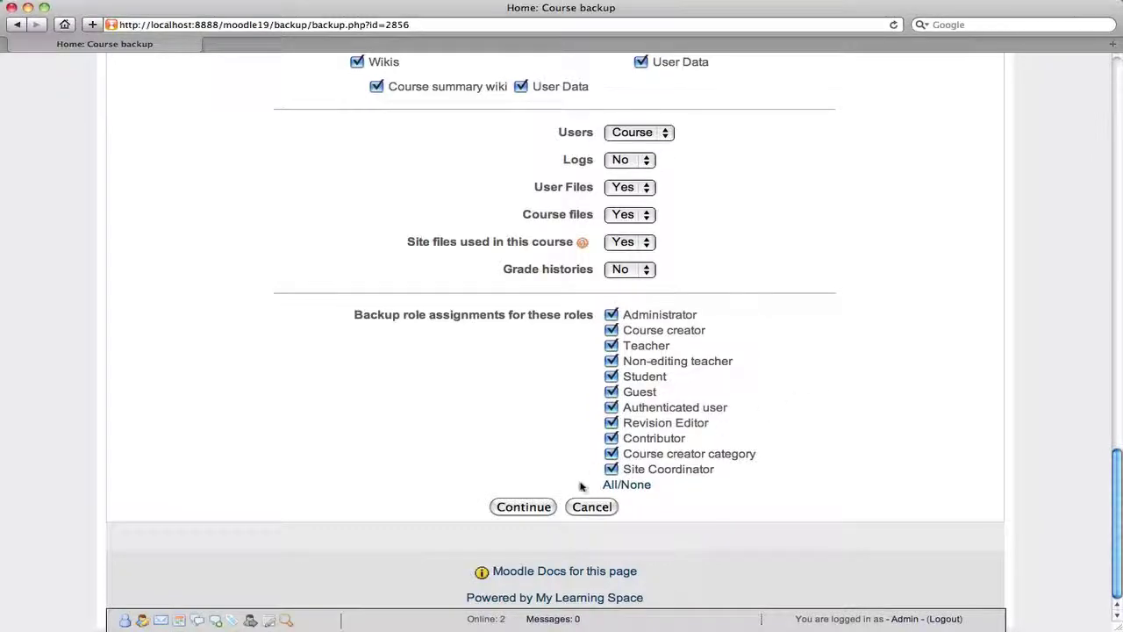
left_click(526, 507)
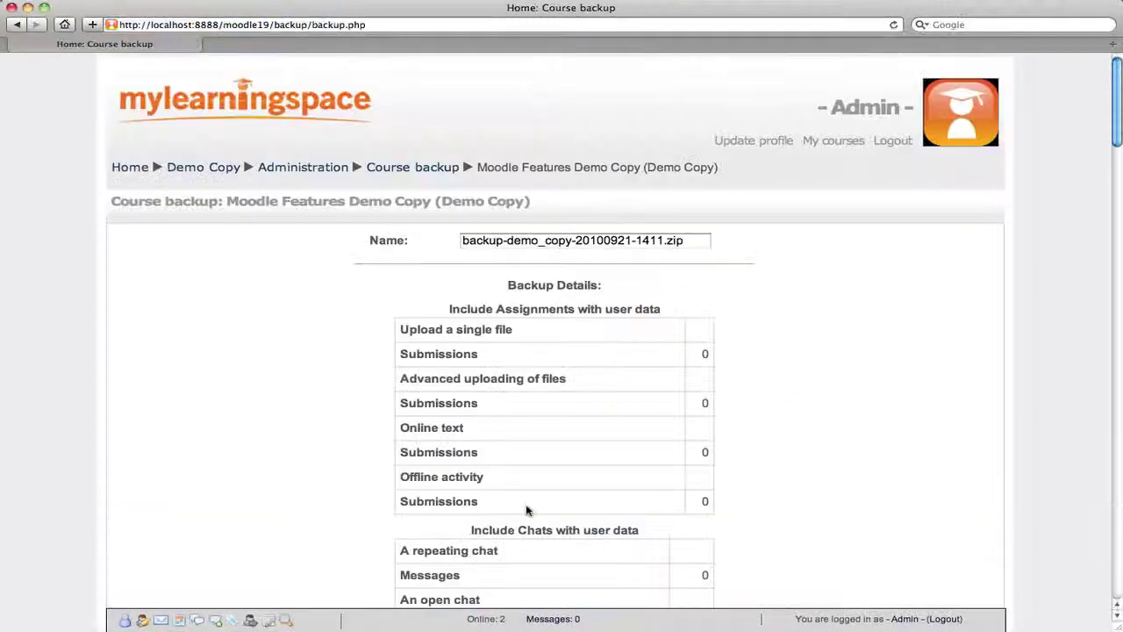
Run the course backup under the suggested file name and continue to the course's backupdata folder
scroll(855, 419, "down", 20)
scroll(855, 418, "down", 20)
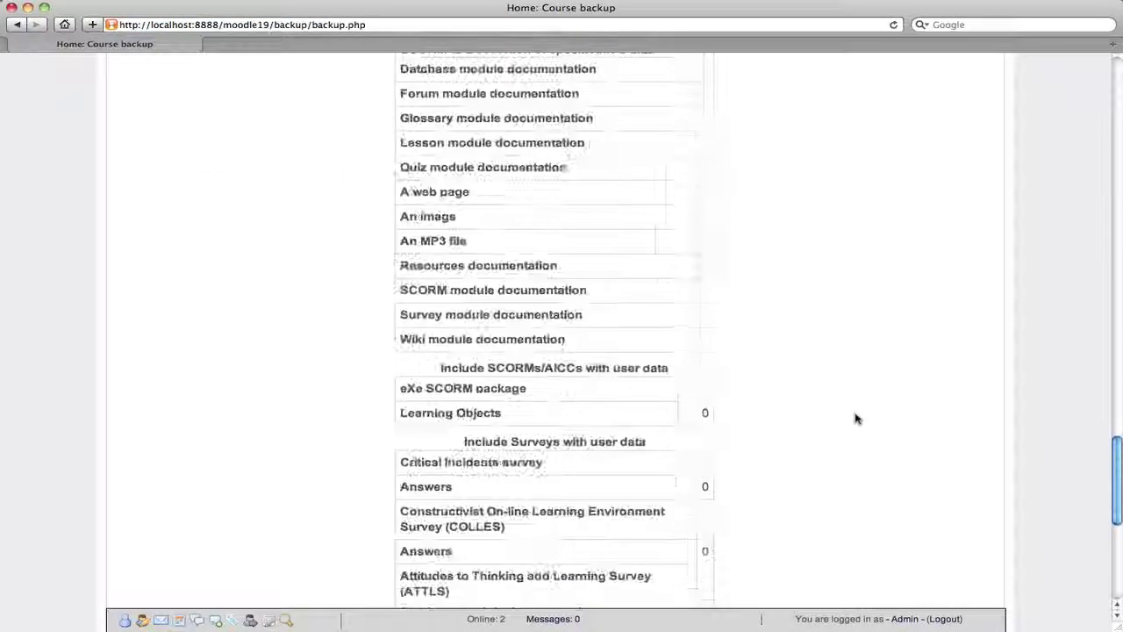
left_click(521, 509)
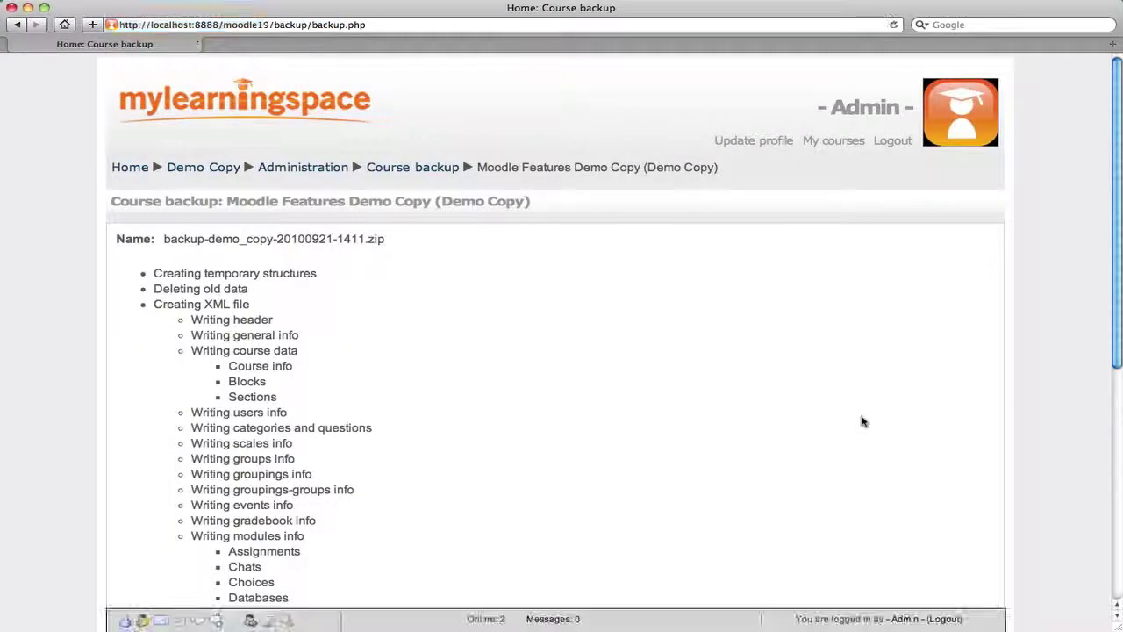
scroll(861, 421, "down", 5)
scroll(860, 421, "down", 2)
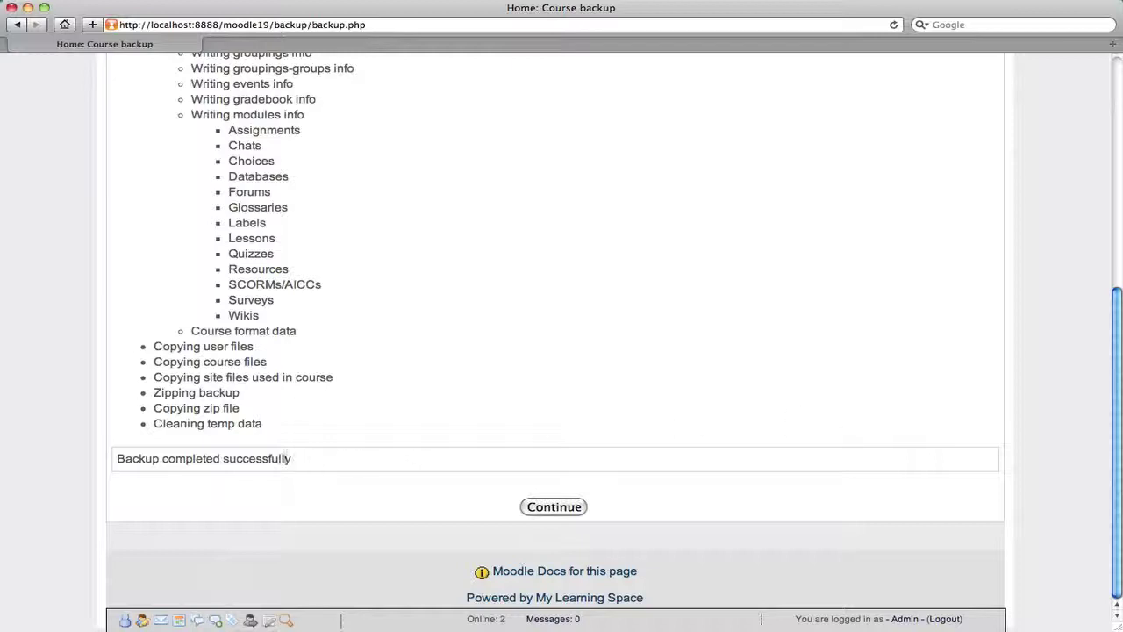
left_click_drag(295, 465, 114, 458)
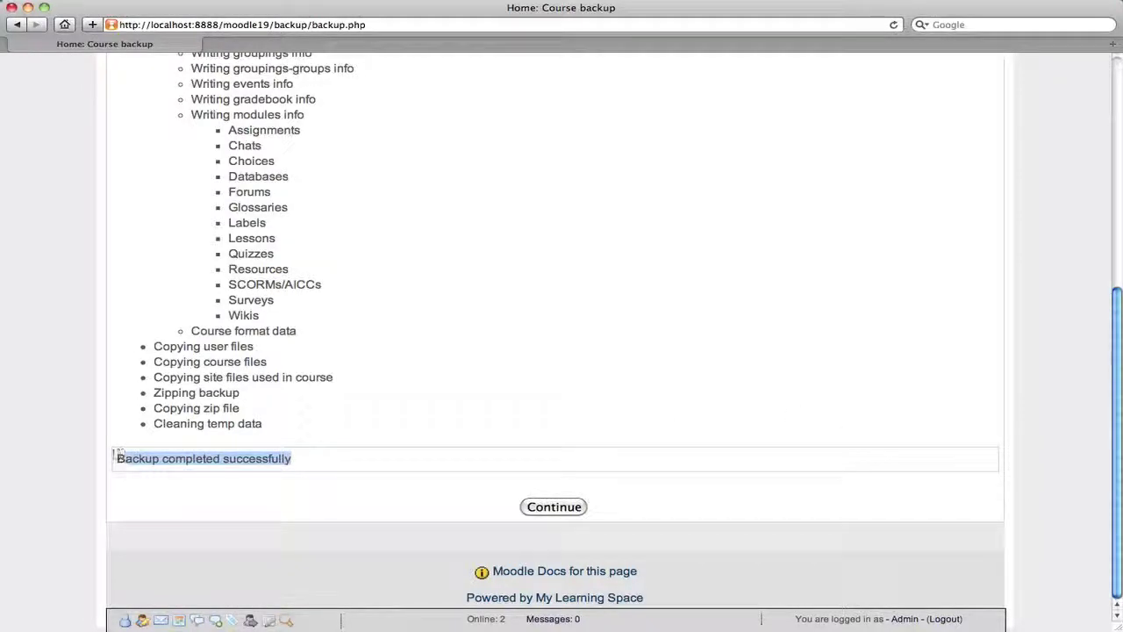
left_click(351, 470)
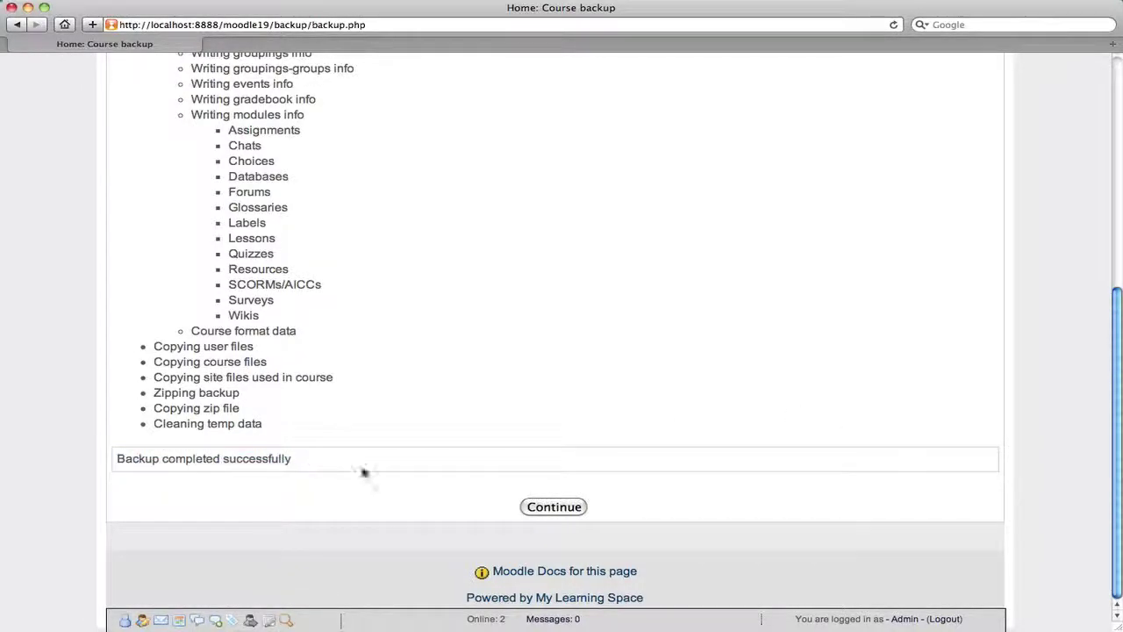
left_click(551, 507)
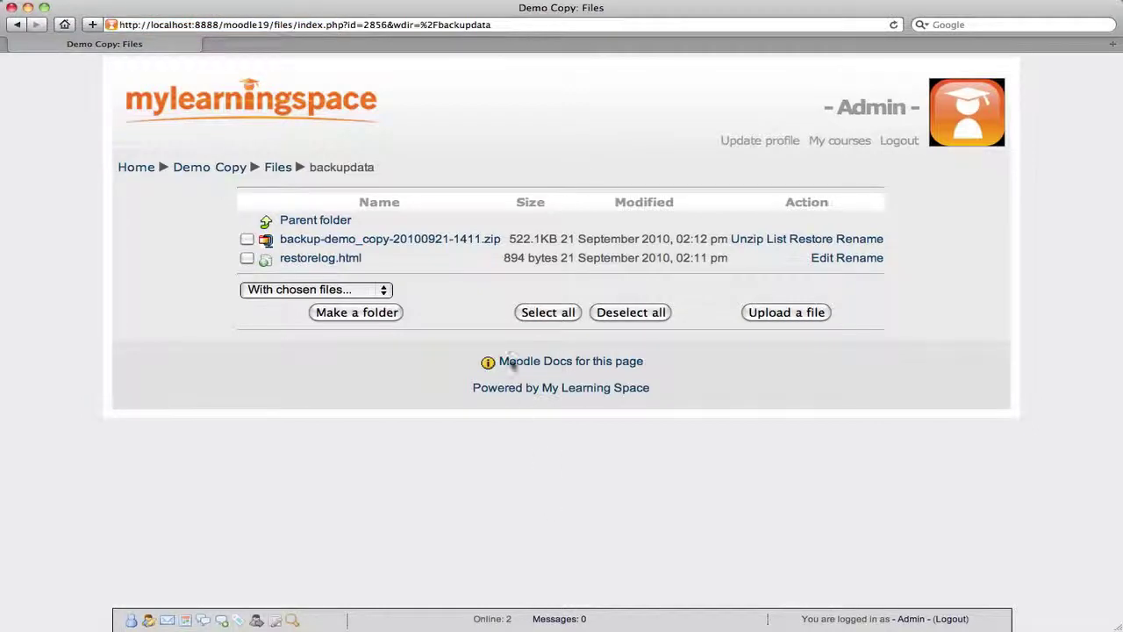
Download the backup-demo_copy-20100921-1411.zip file to the Desktop, keeping its file name
right_click(417, 248)
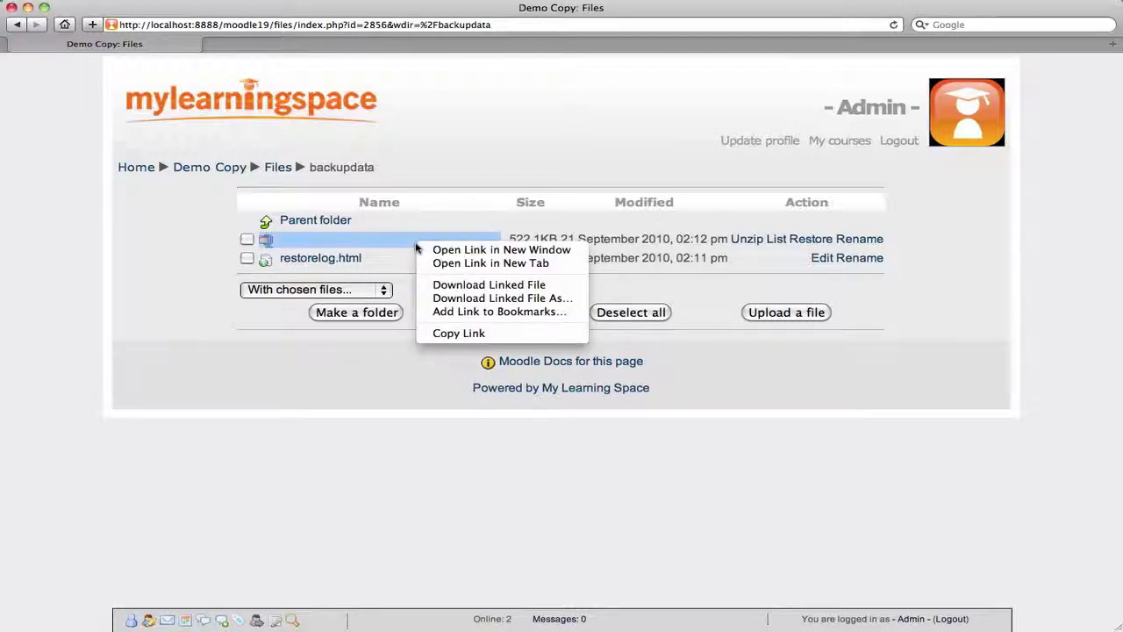
left_click(467, 301)
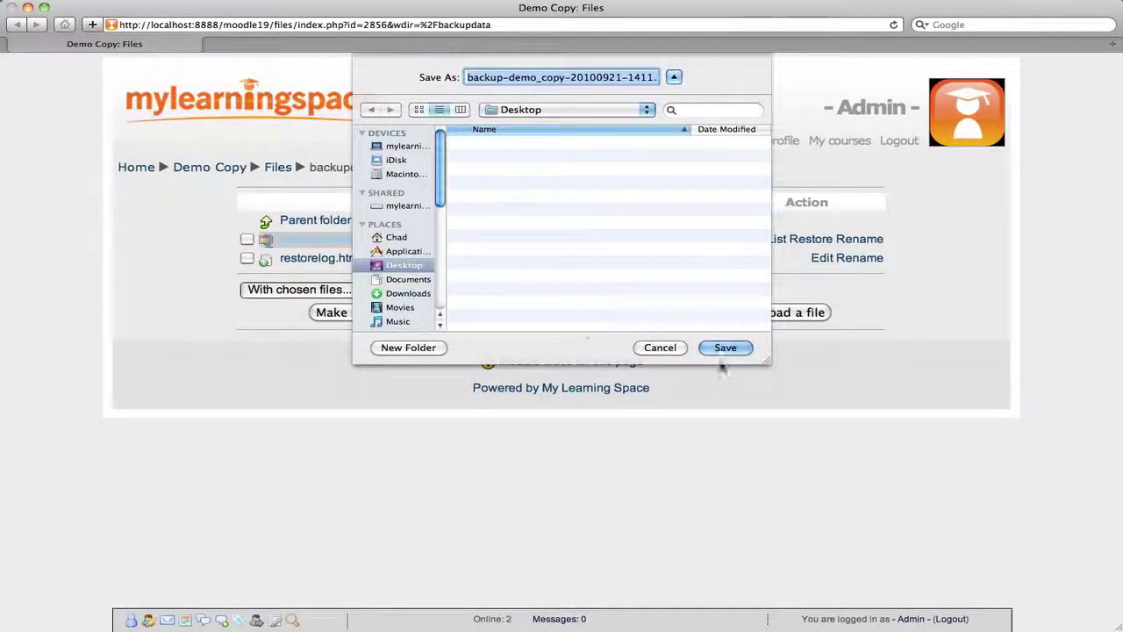
left_click(725, 348)
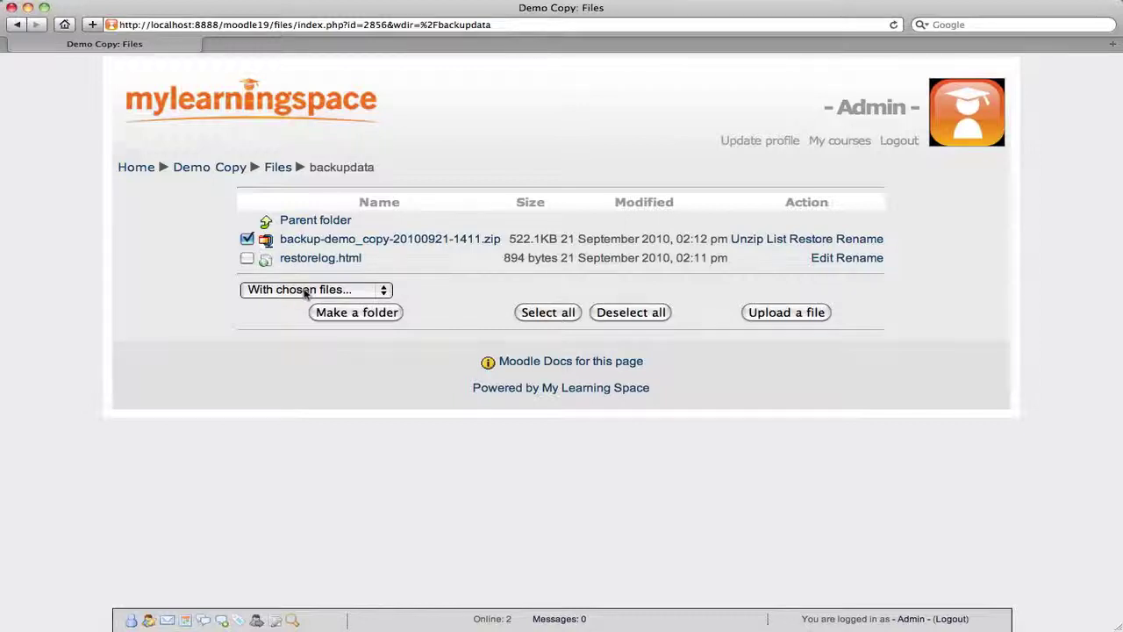
Delete the selected backup-demo_copy-20100921-1411.zip file completely from the backupdata folder
left_click(306, 292)
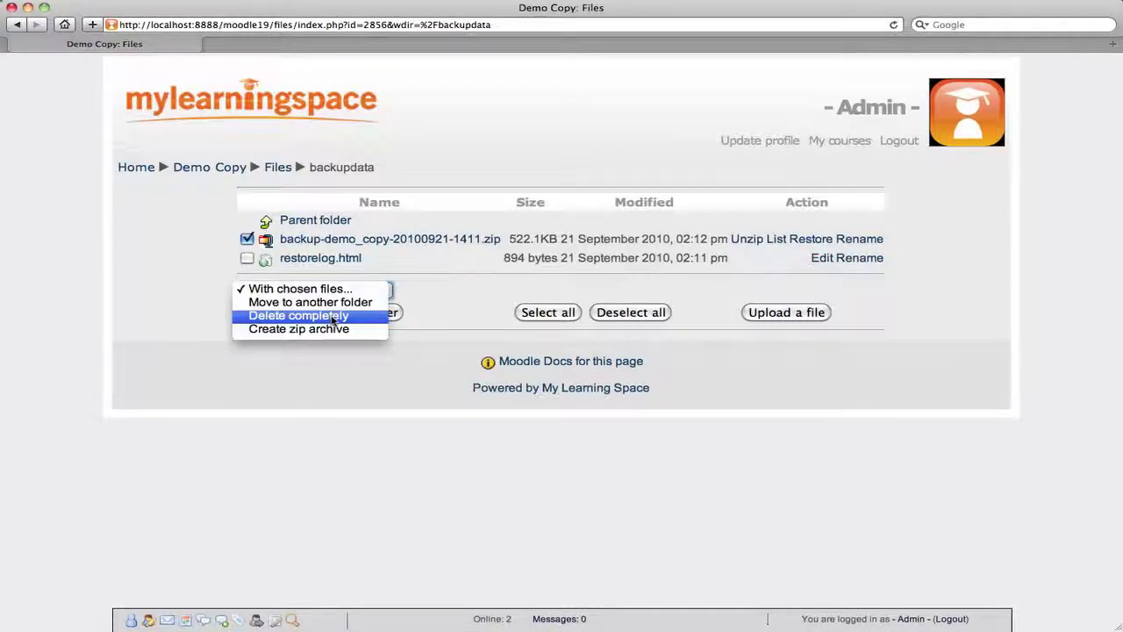
left_click(332, 321)
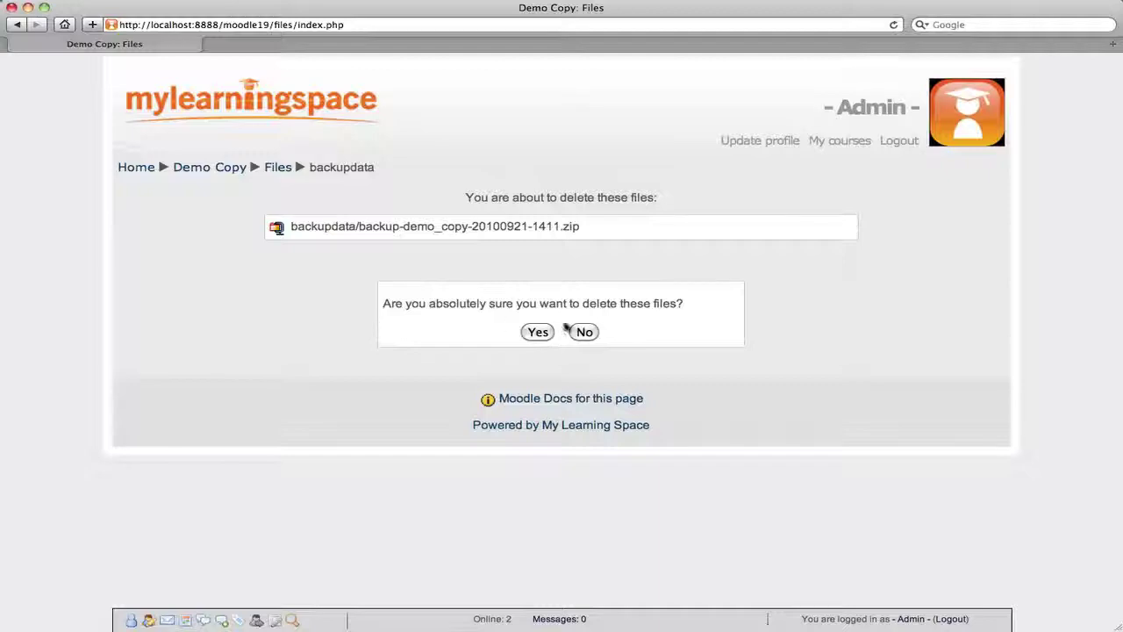